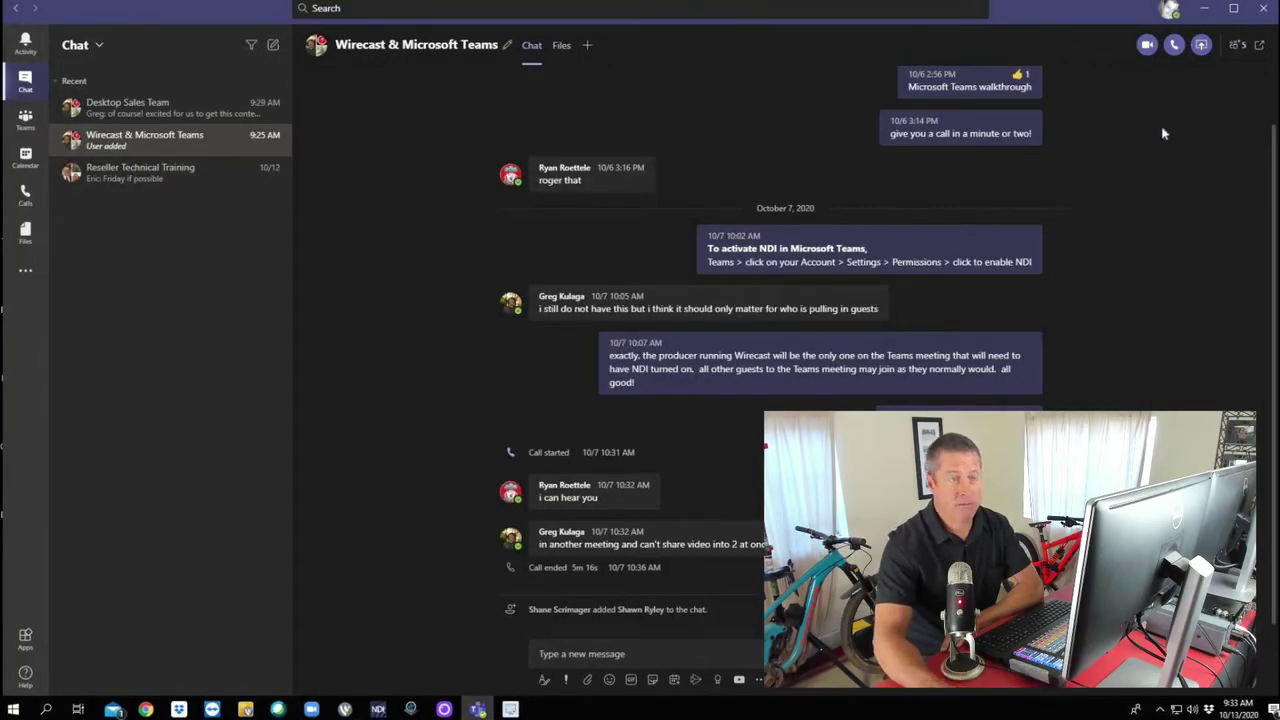
- Turn on Network Device Interface (NDI) in the Teams permissions settings and start a video call with the Wirecast & Microsoft Teams group
click(1170, 9)
click(1078, 151)
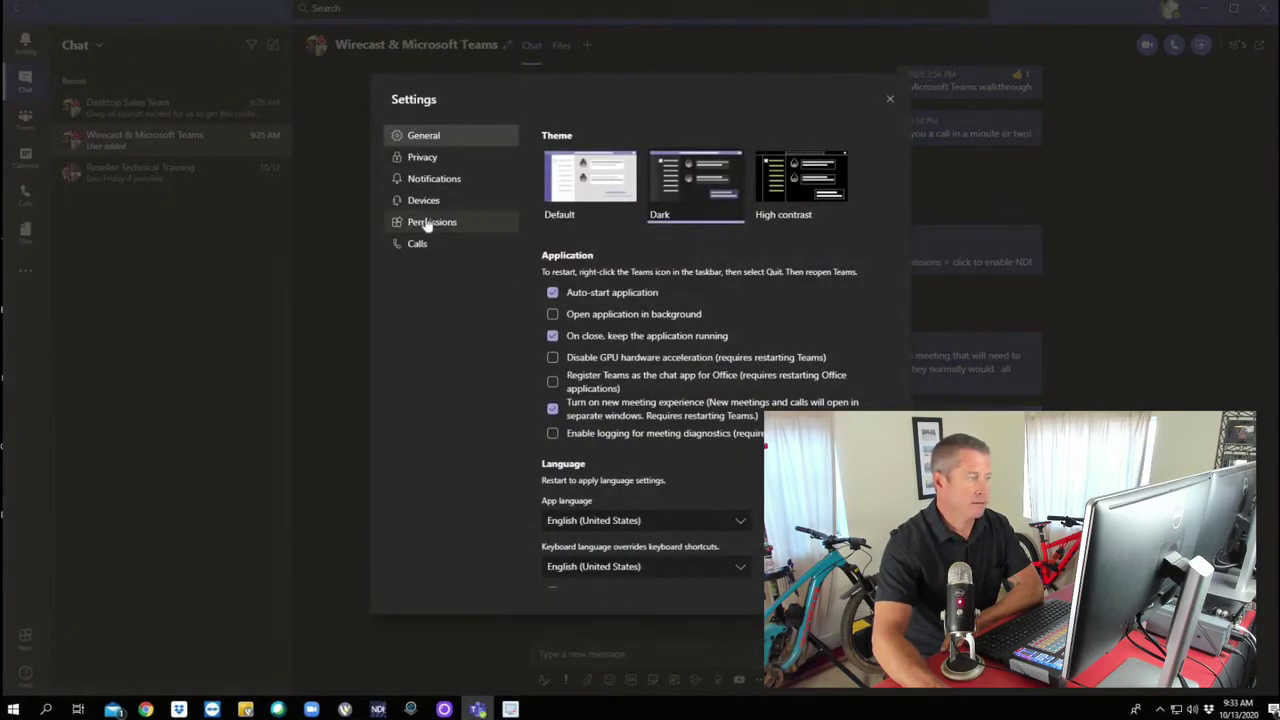
click(490, 230)
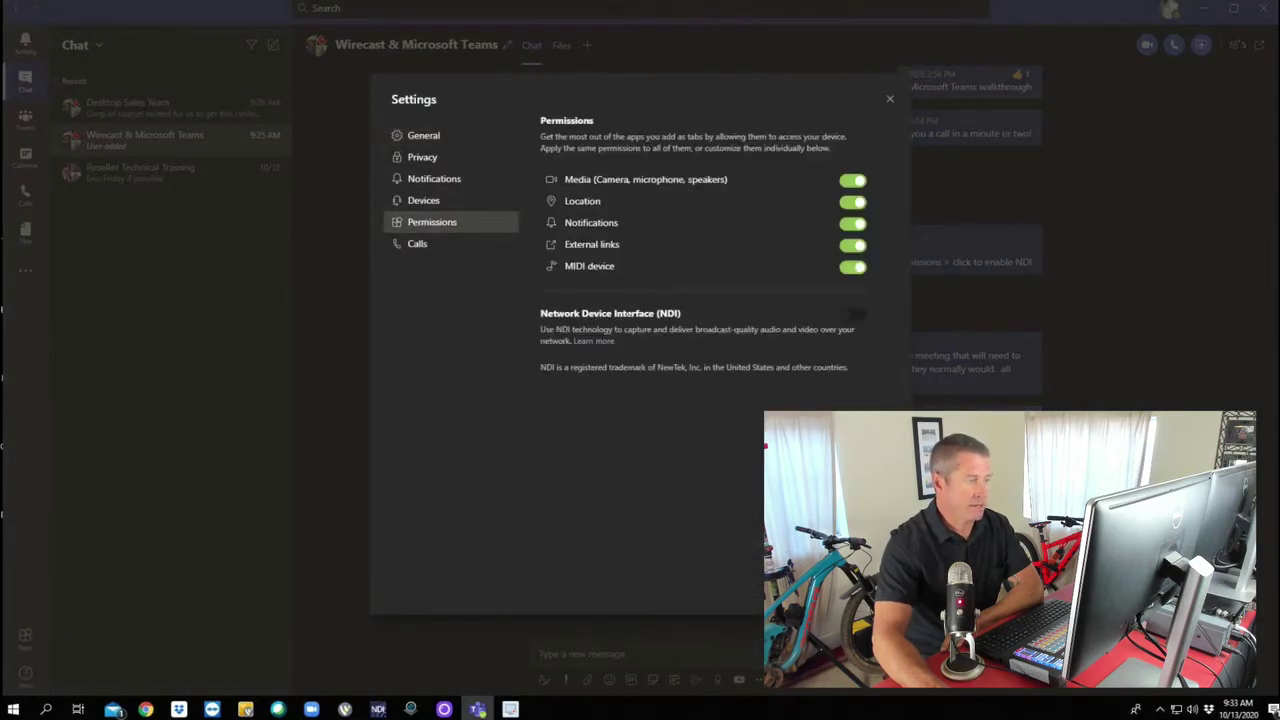
click(852, 316)
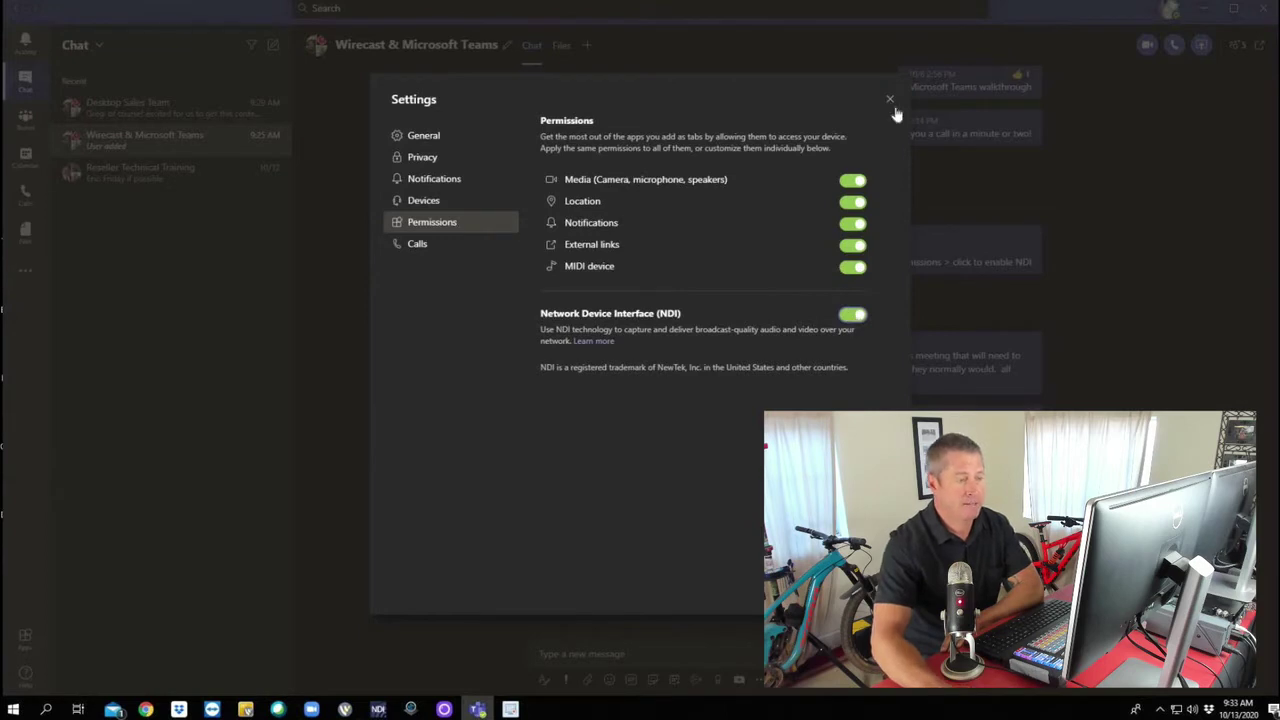
key(Escape)
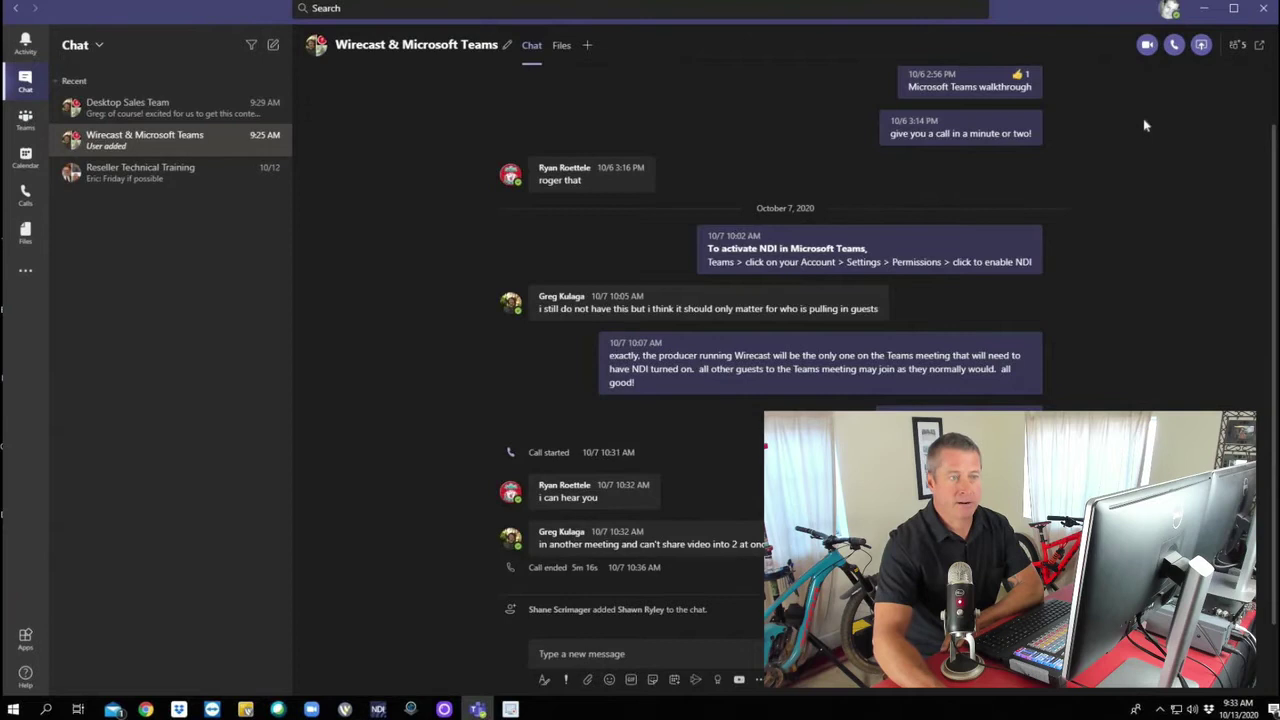
click(1147, 46)
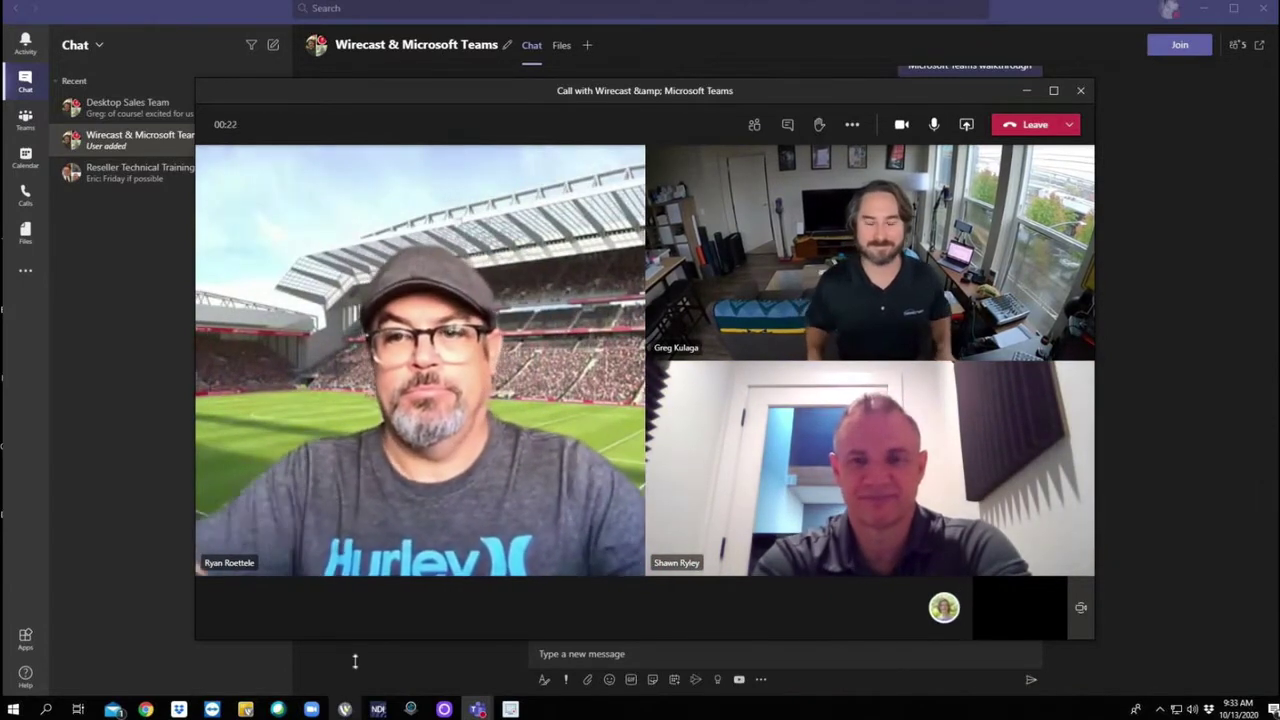
- Switch to Wirecast and add the three call guests' individual MS Teams NDI sources as shots on Master Layer 1
click(345, 709)
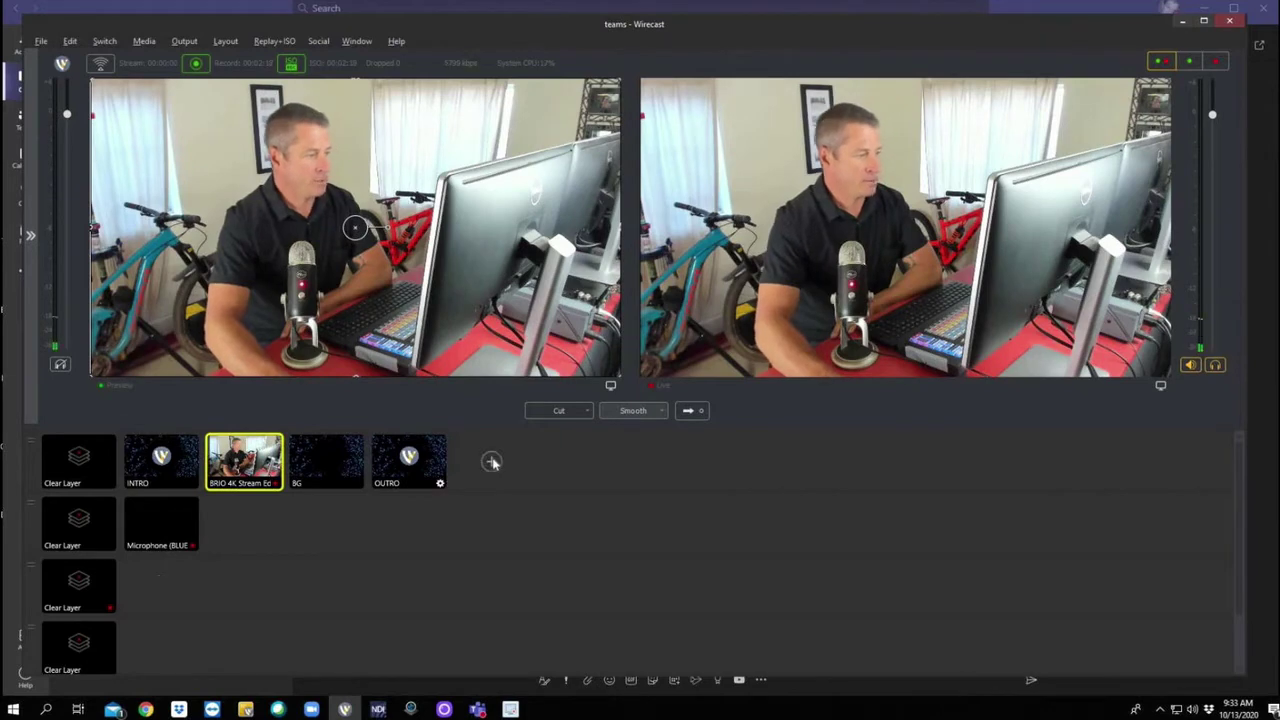
click(491, 461)
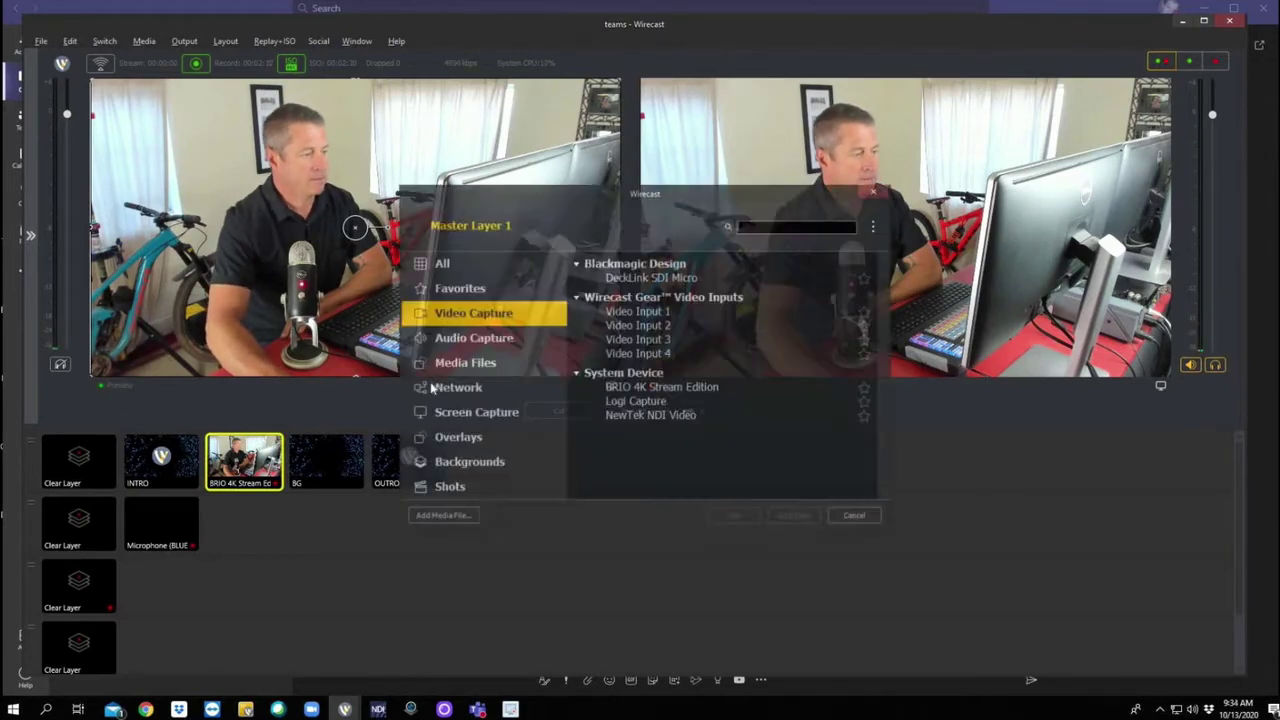
click(445, 388)
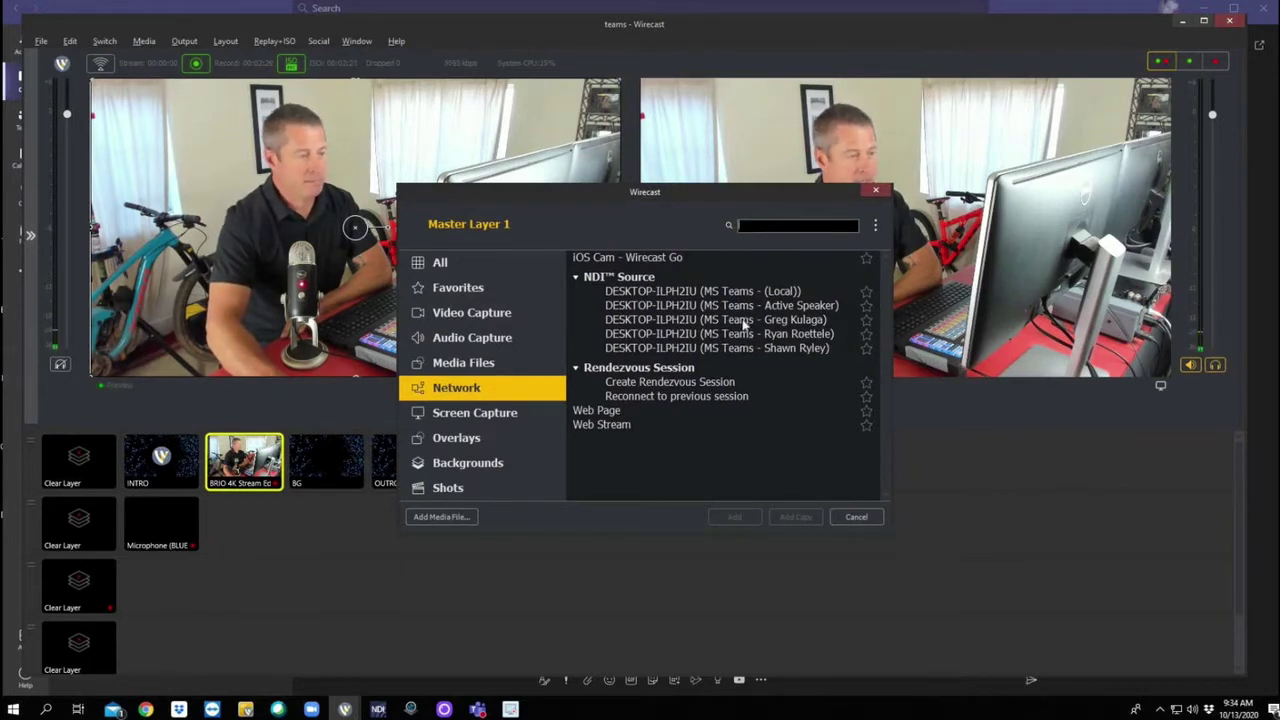
click(675, 320)
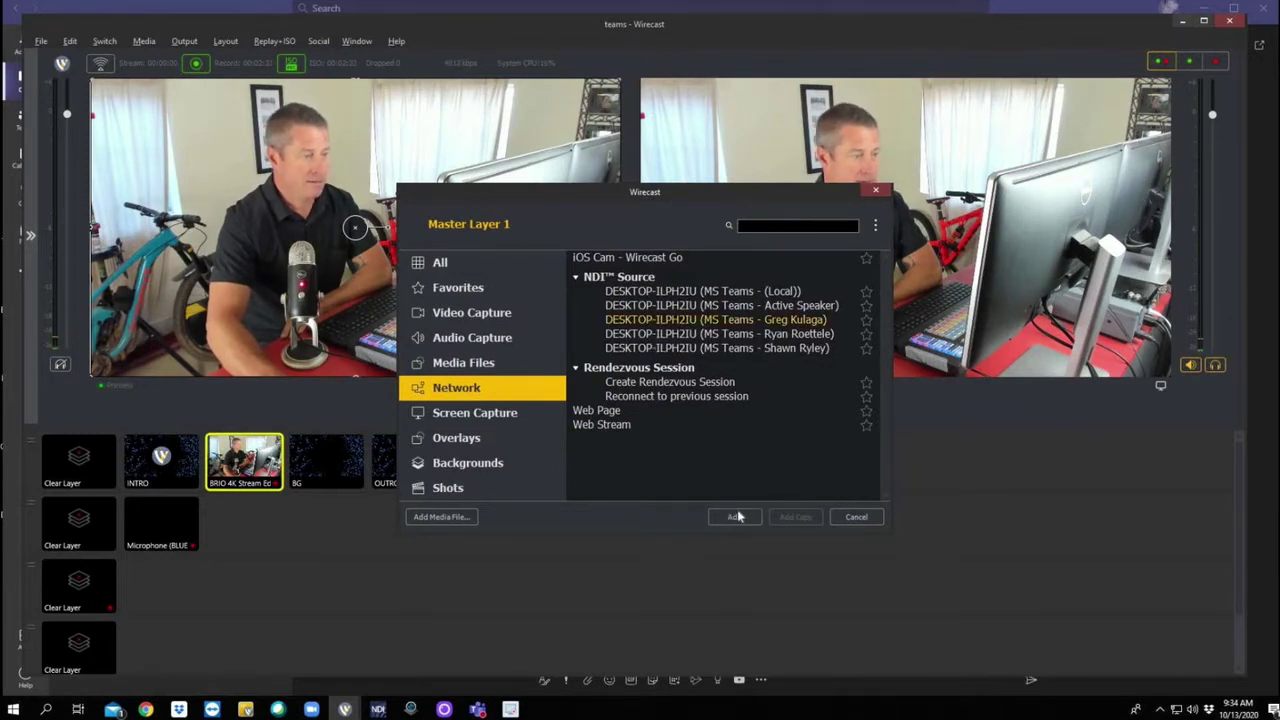
click(735, 516)
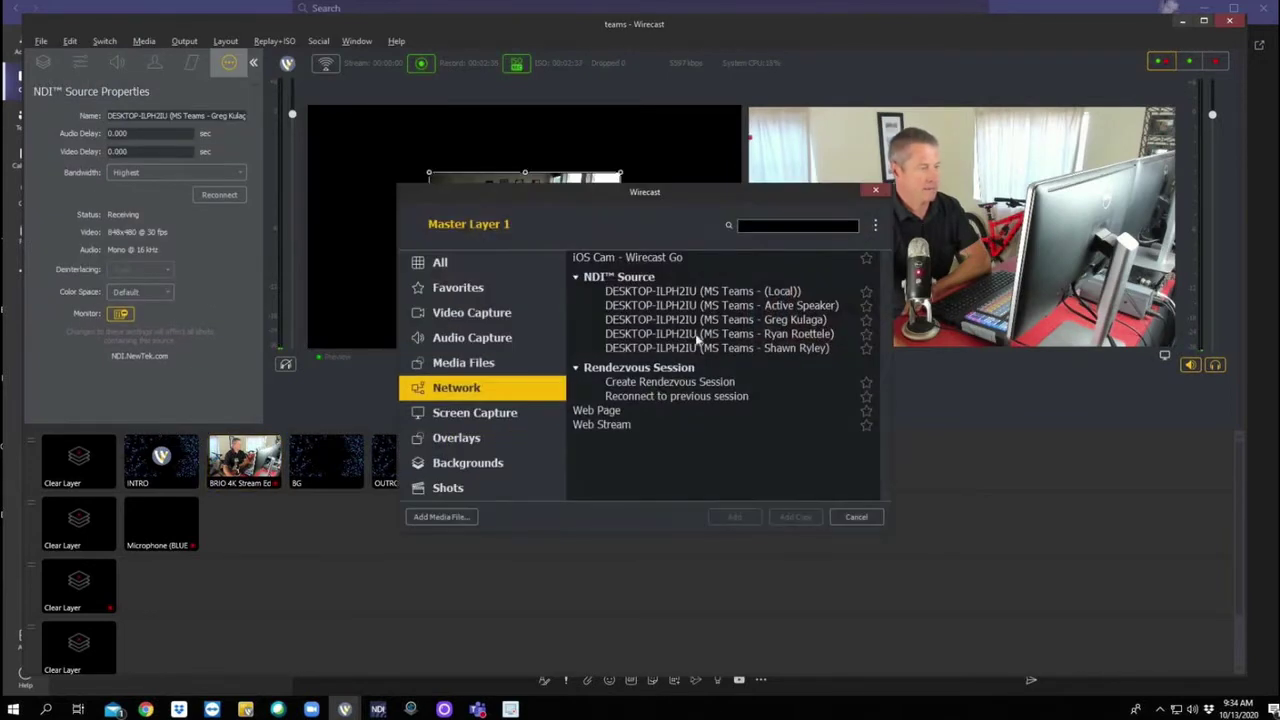
click(735, 516)
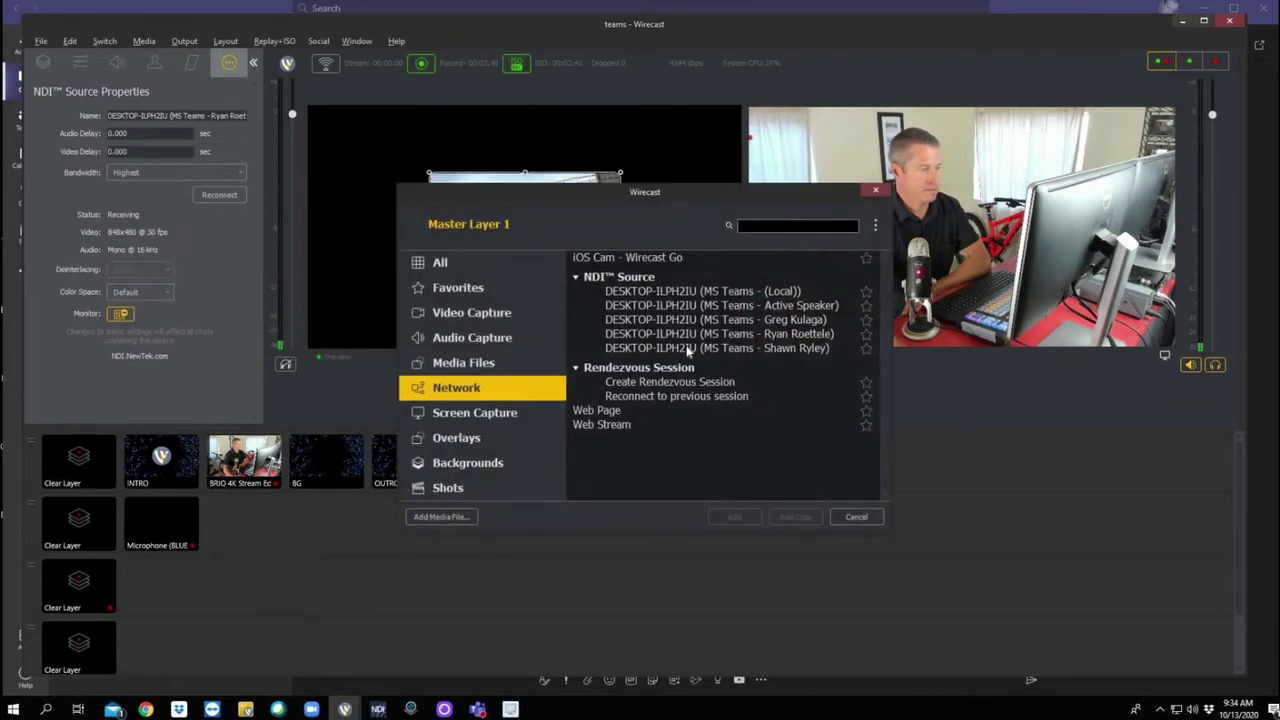
click(733, 516)
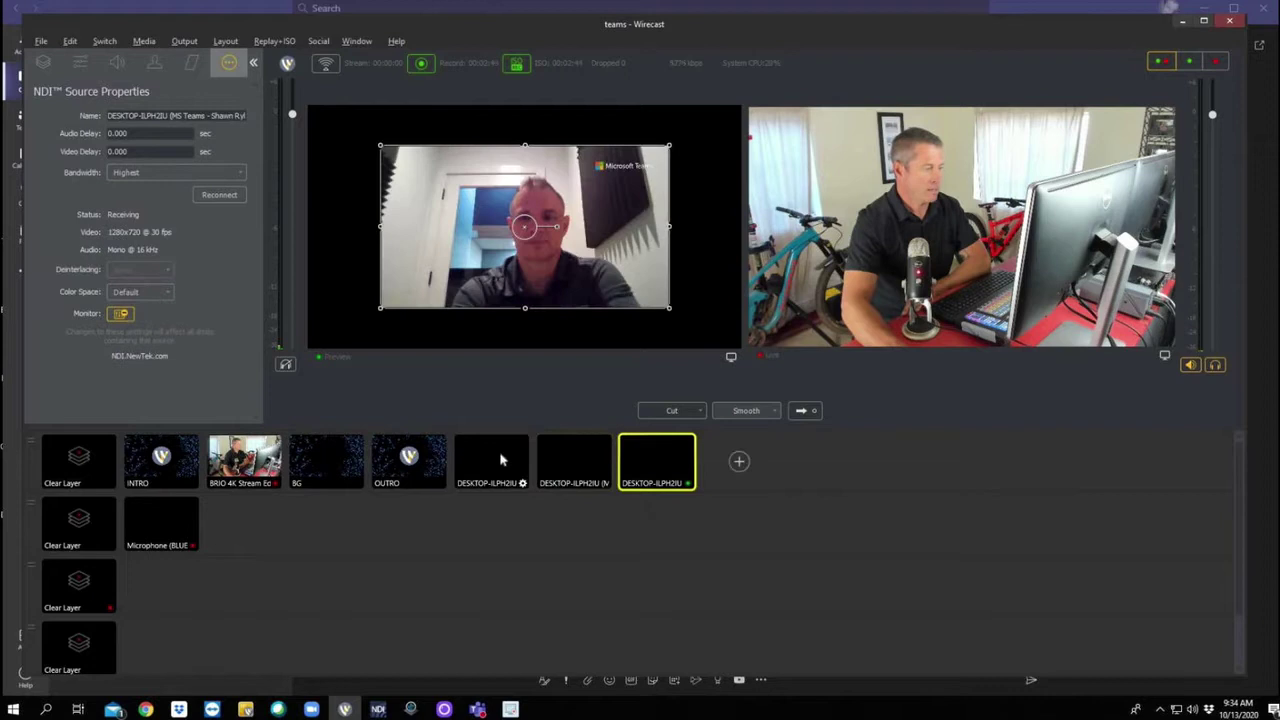
- Scale each of the three guests' NDI shots to fill the whole frame
click(496, 460)
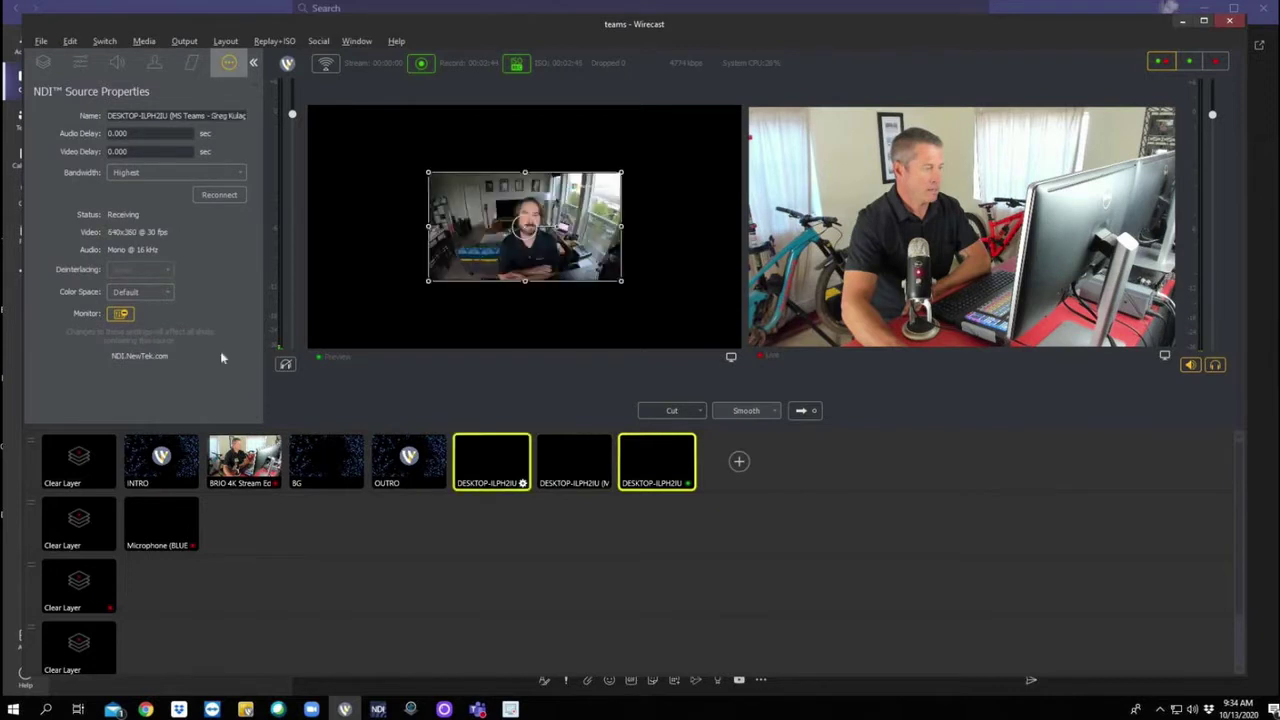
click(81, 64)
click(135, 265)
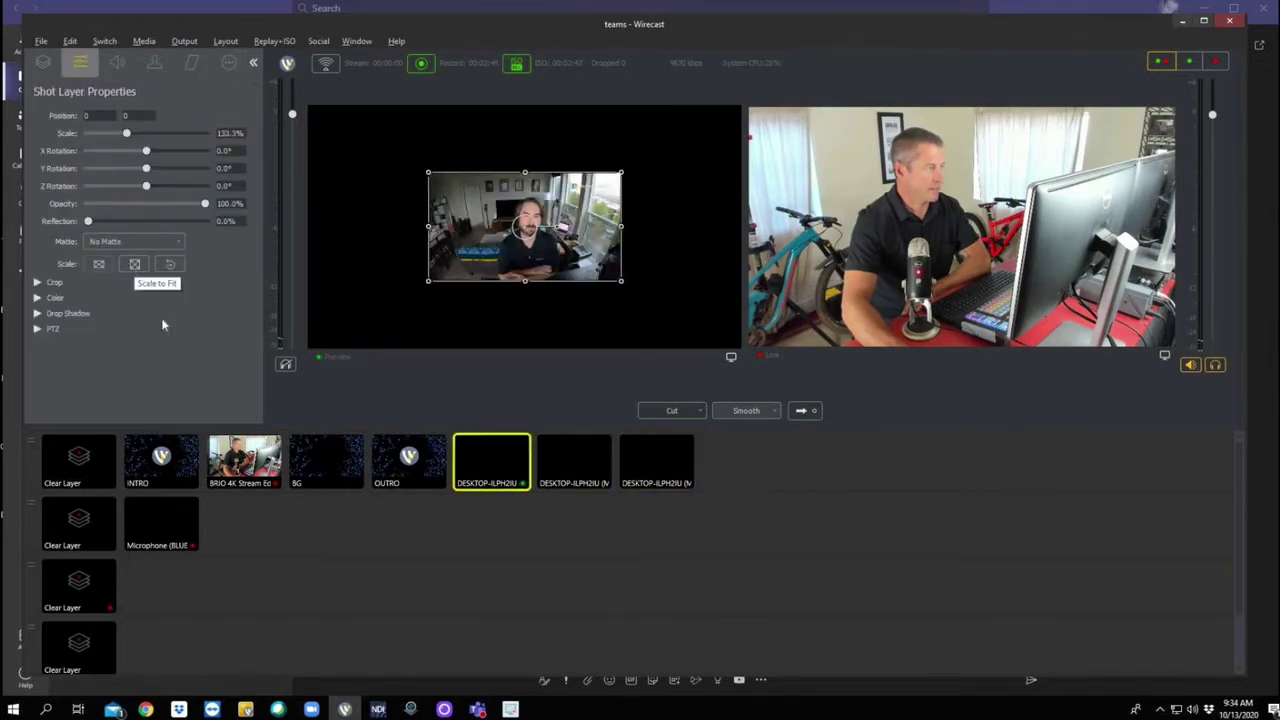
click(135, 264)
click(656, 462)
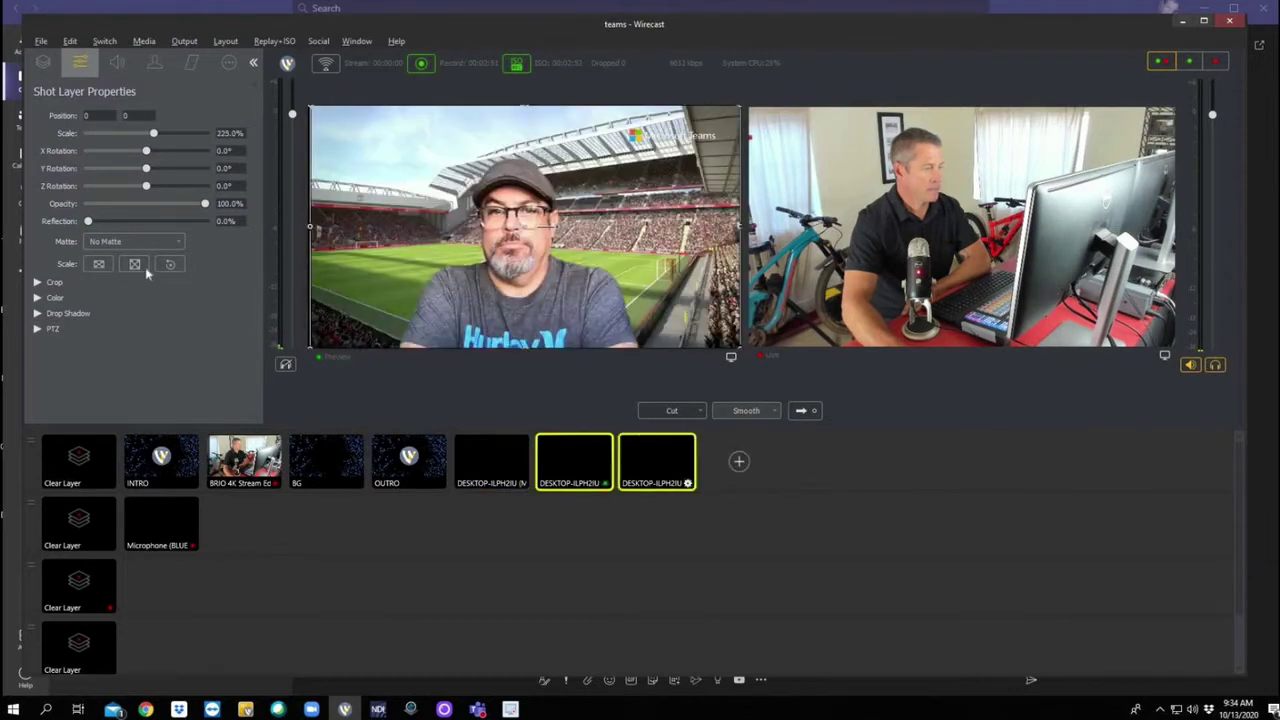
click(135, 264)
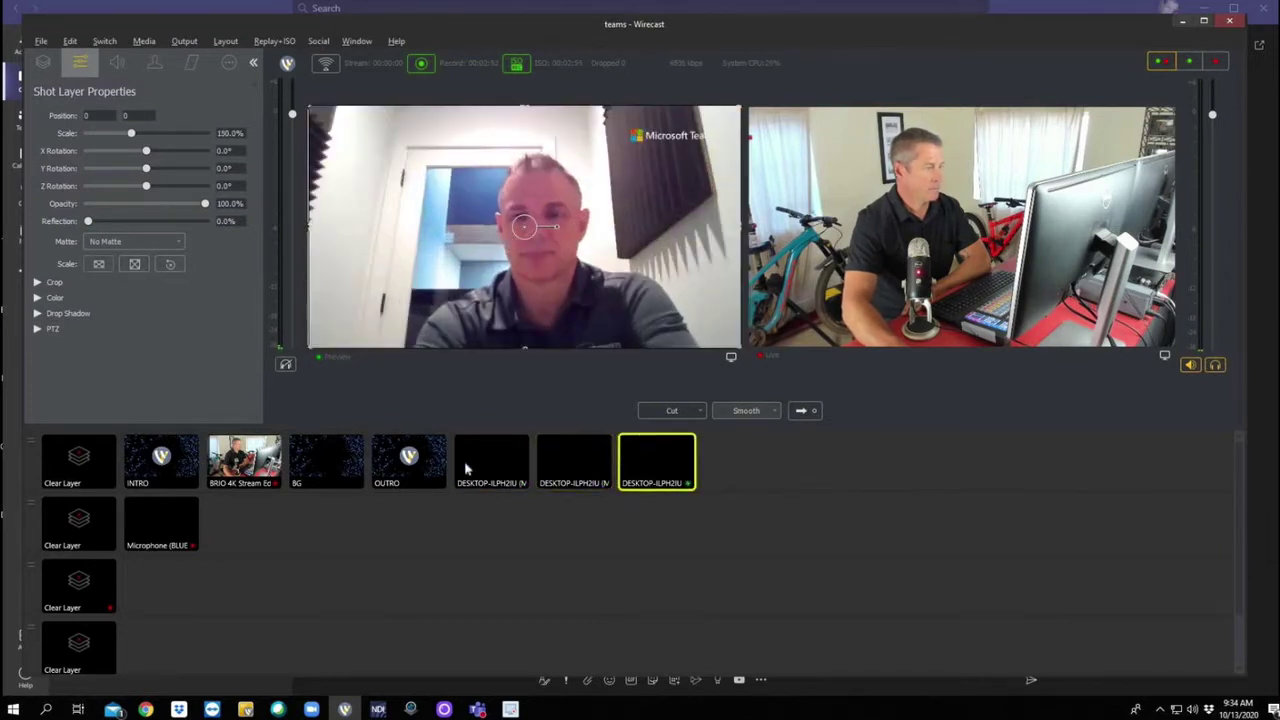
- Move the three guest shots directly after the BRIO camera shot, ahead of BG, and preview the camera and each guest
drag(313, 462, 301, 460)
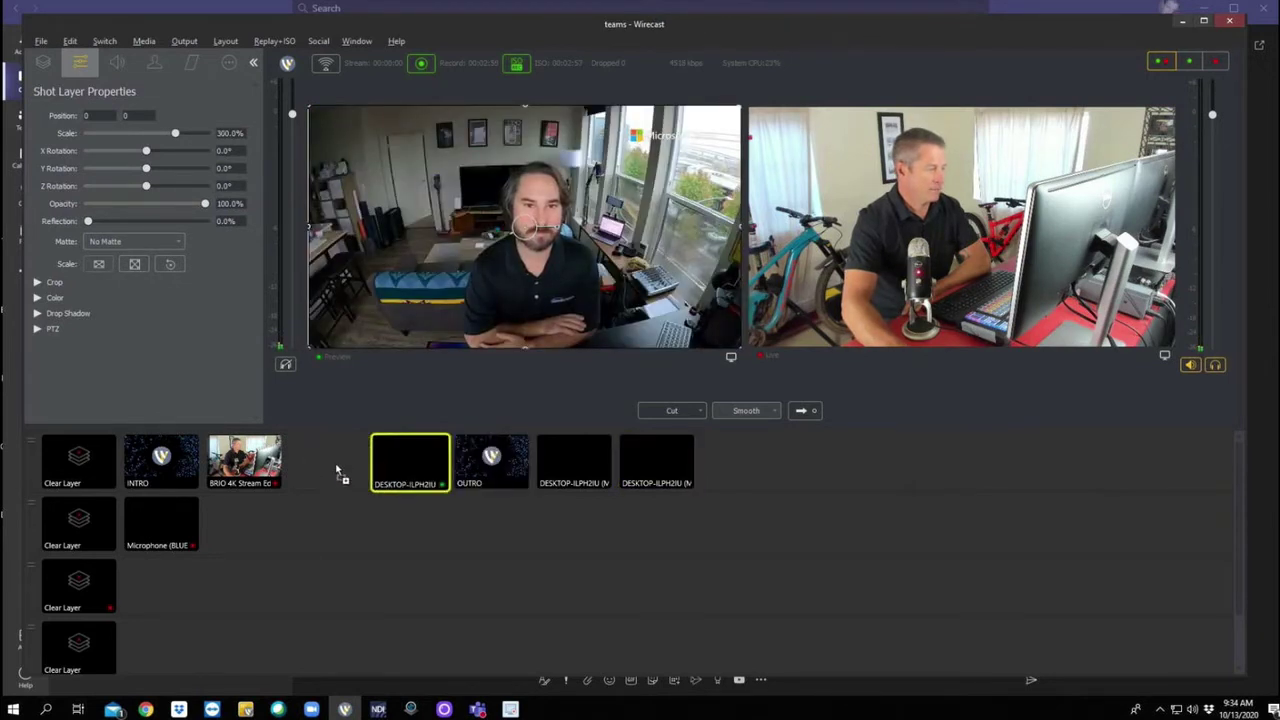
drag(320, 461, 492, 470)
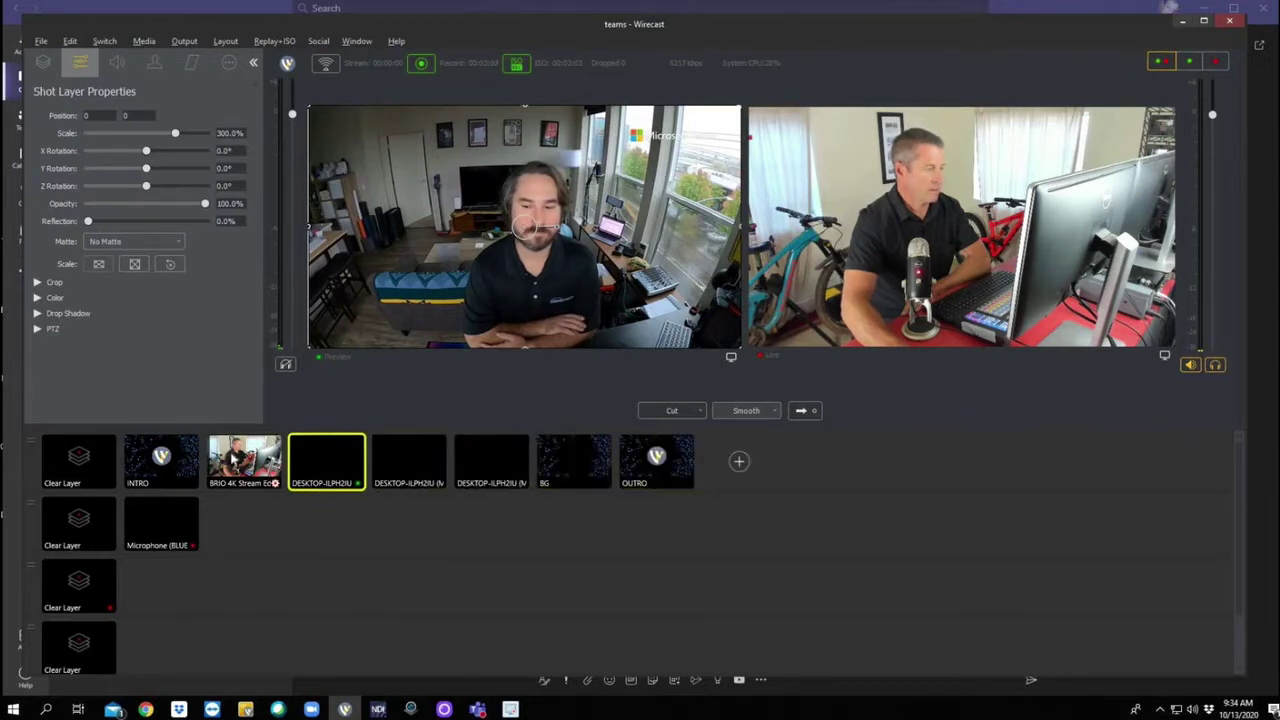
click(250, 461)
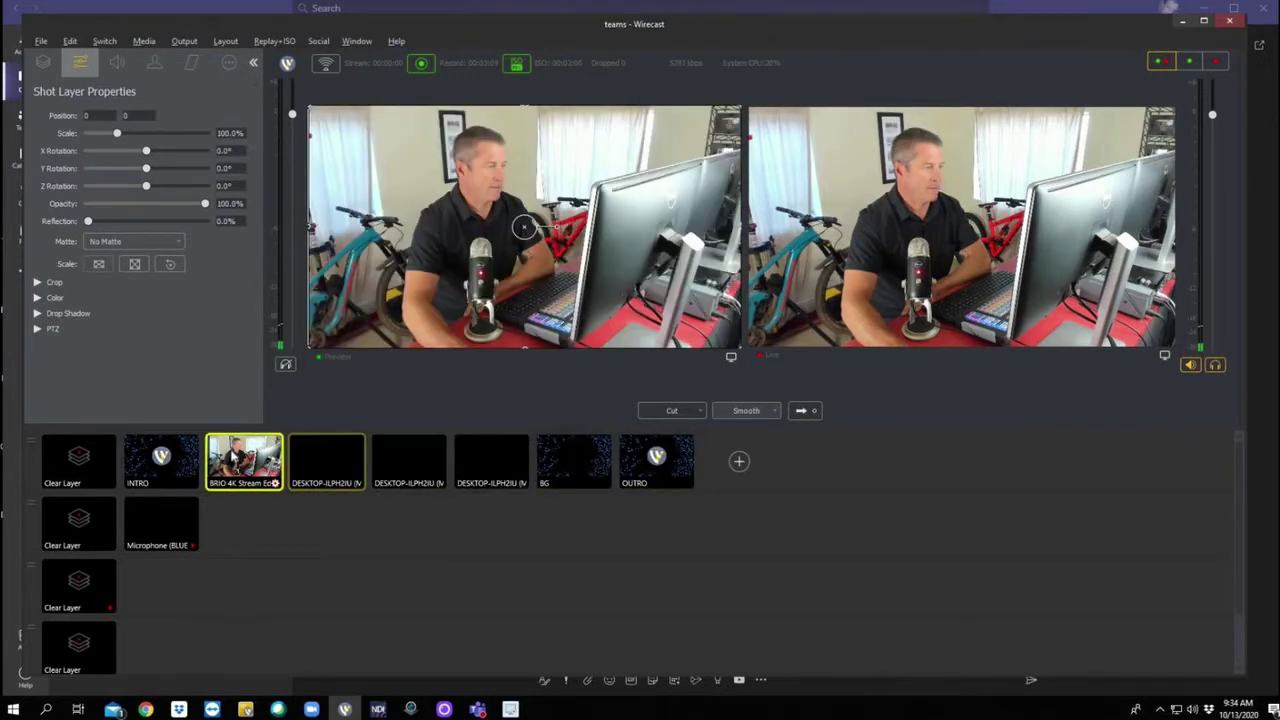
click(322, 462)
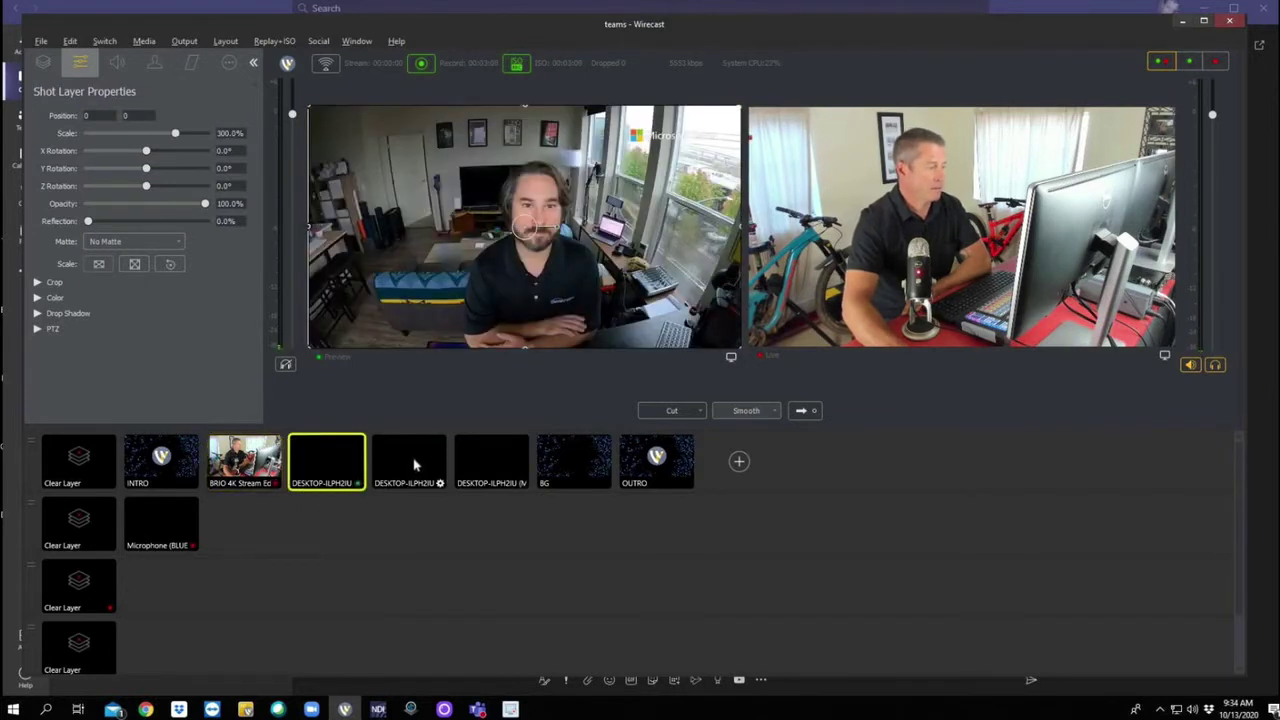
click(410, 461)
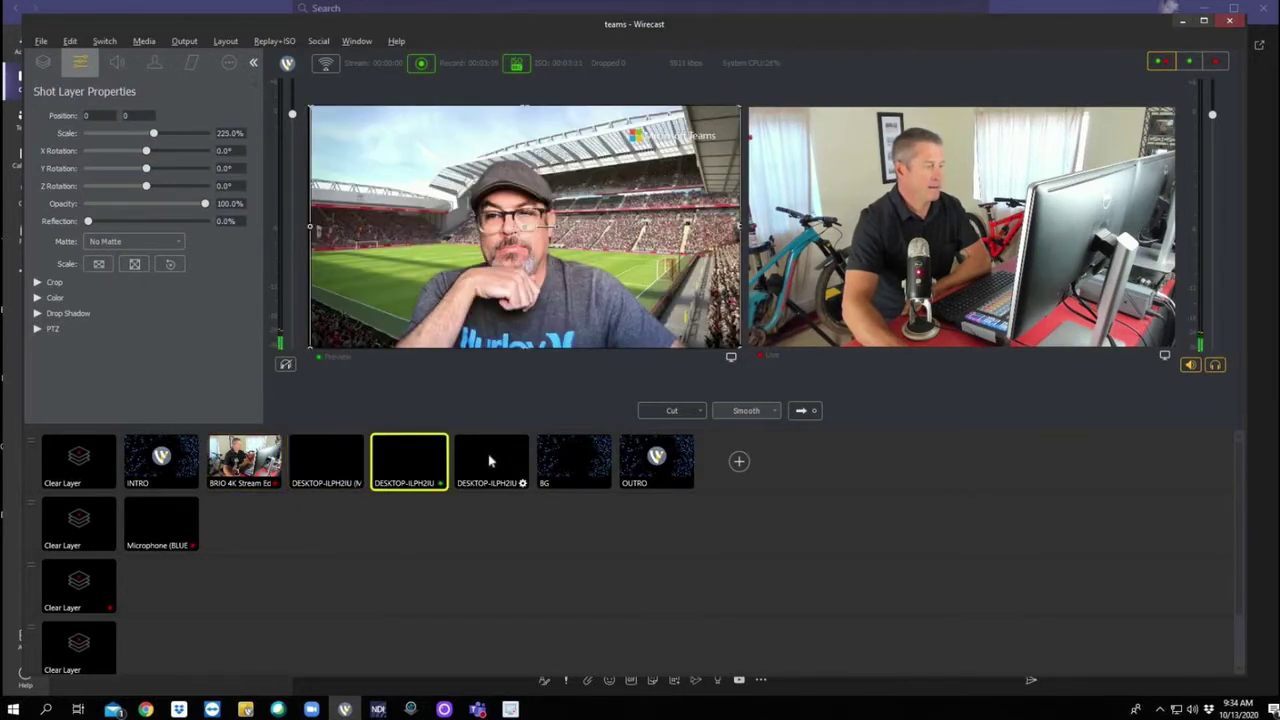
click(490, 460)
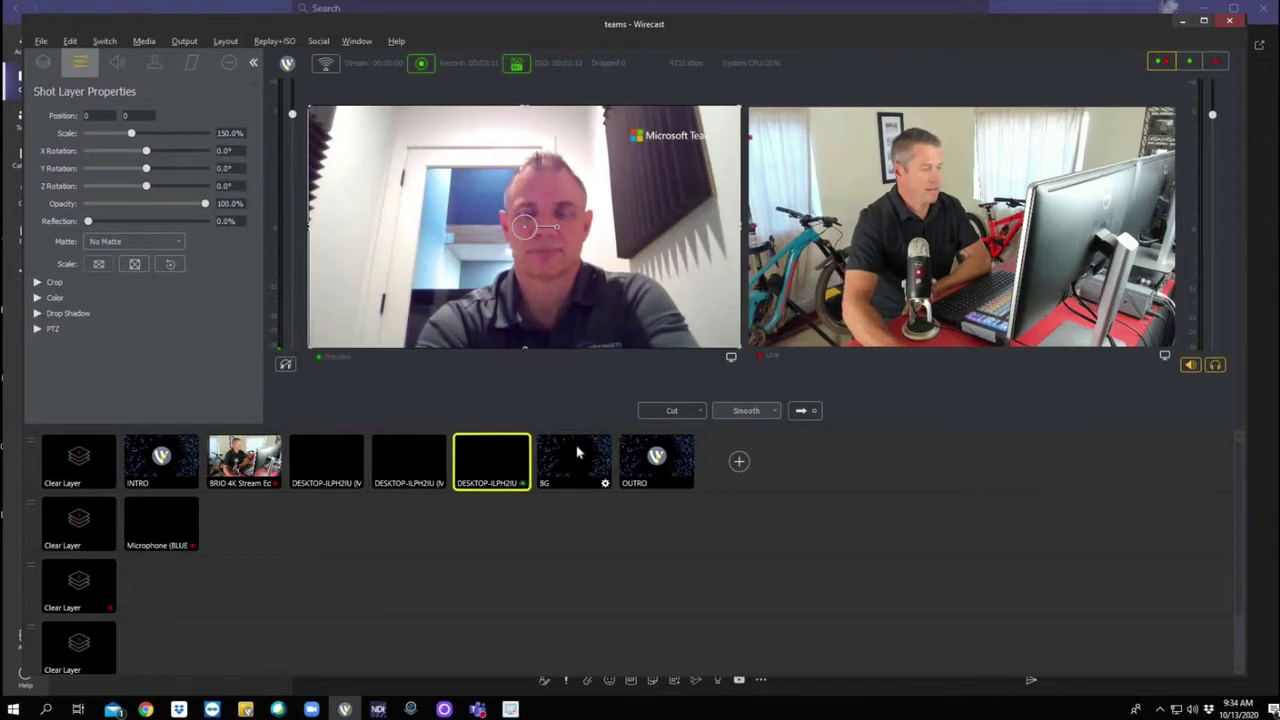
- Add the three guests' MS Teams NDI sources as layers above the Vortex-3.jpg background in the BG shot
click(576, 453)
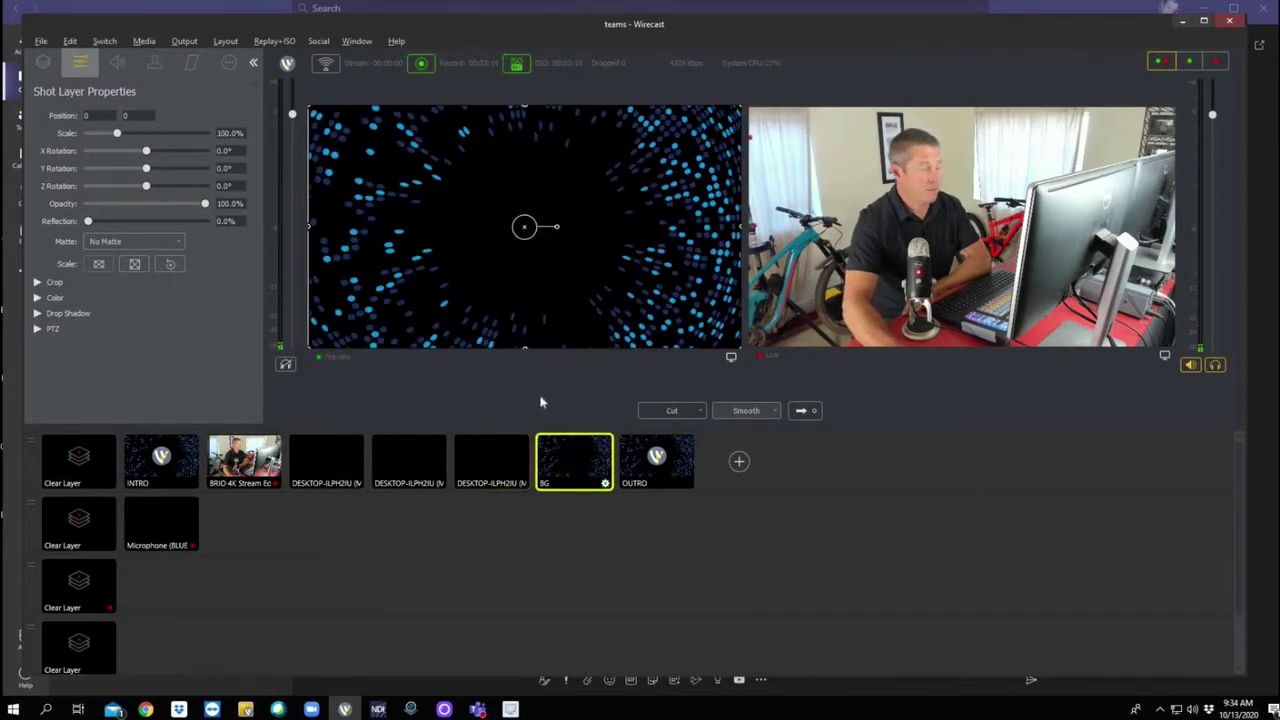
click(44, 63)
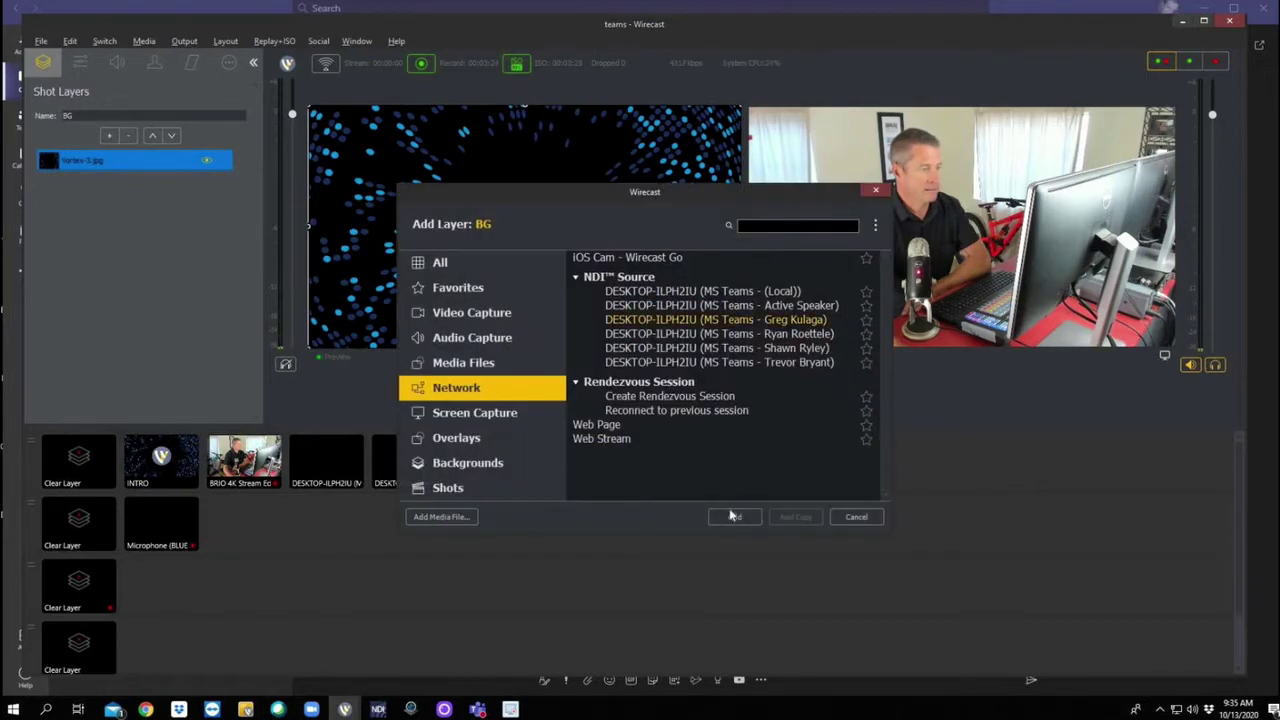
click(734, 516)
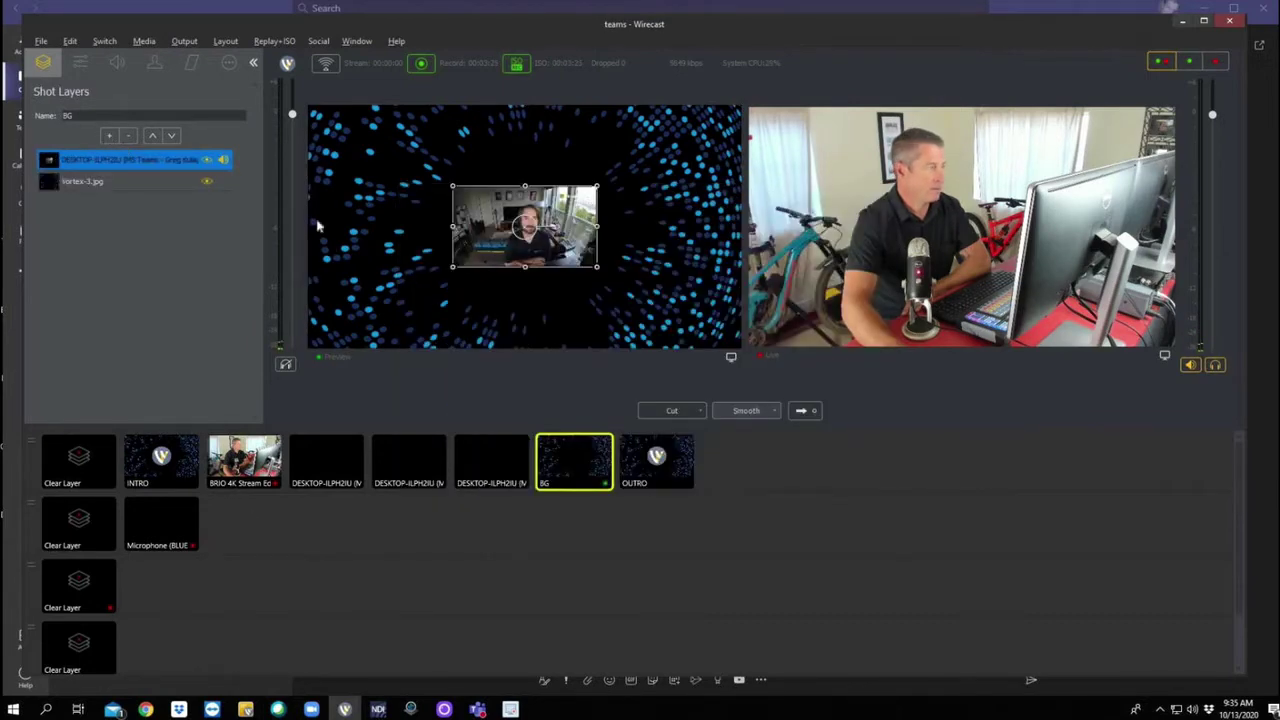
click(109, 135)
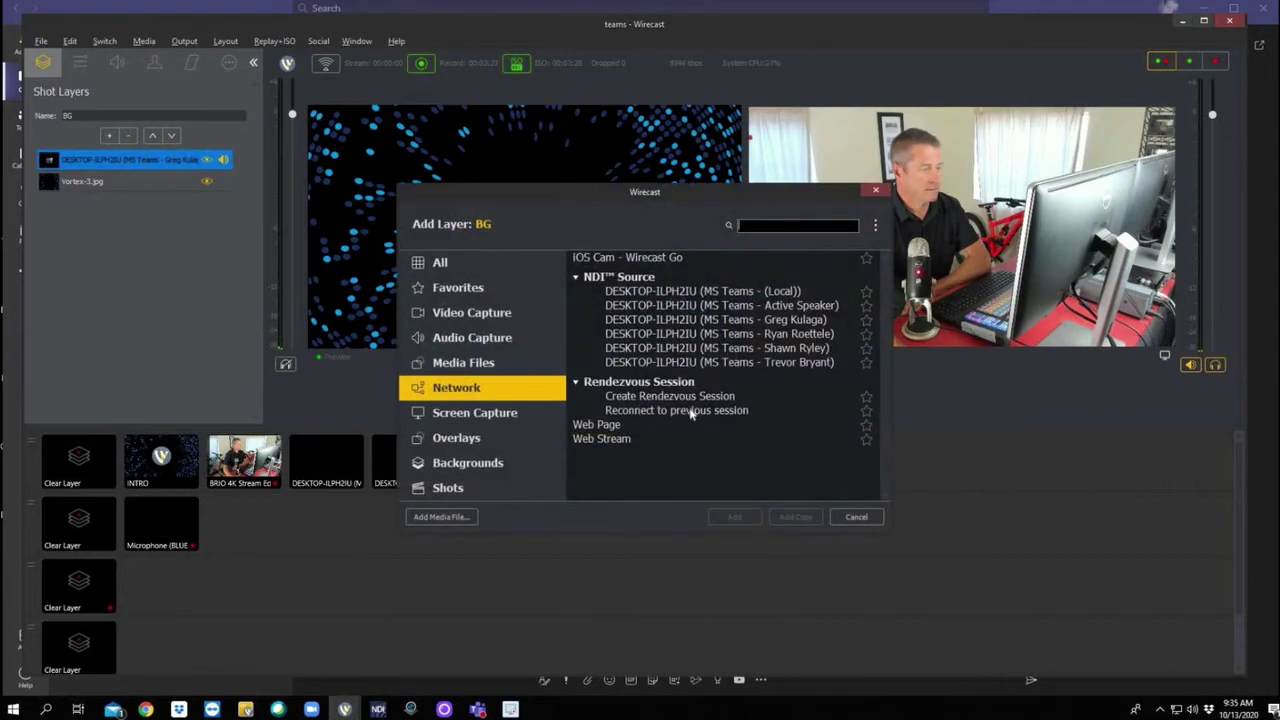
click(720, 333)
click(734, 516)
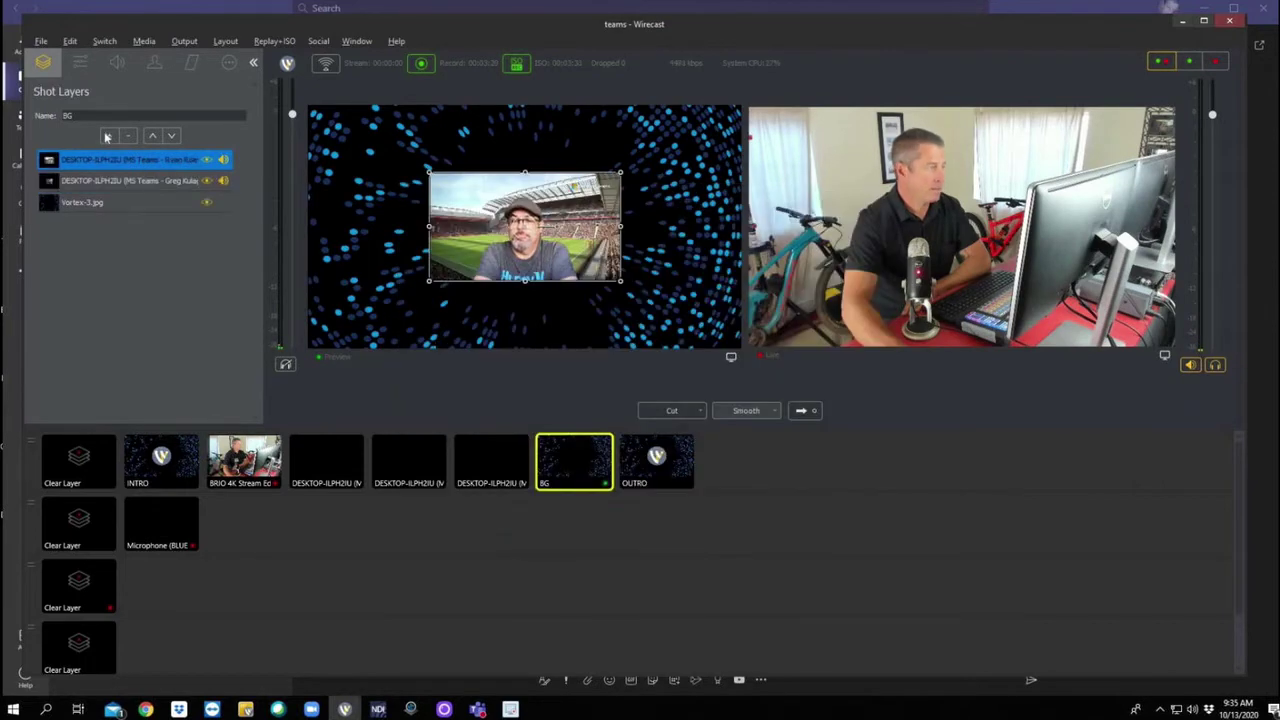
key(space)
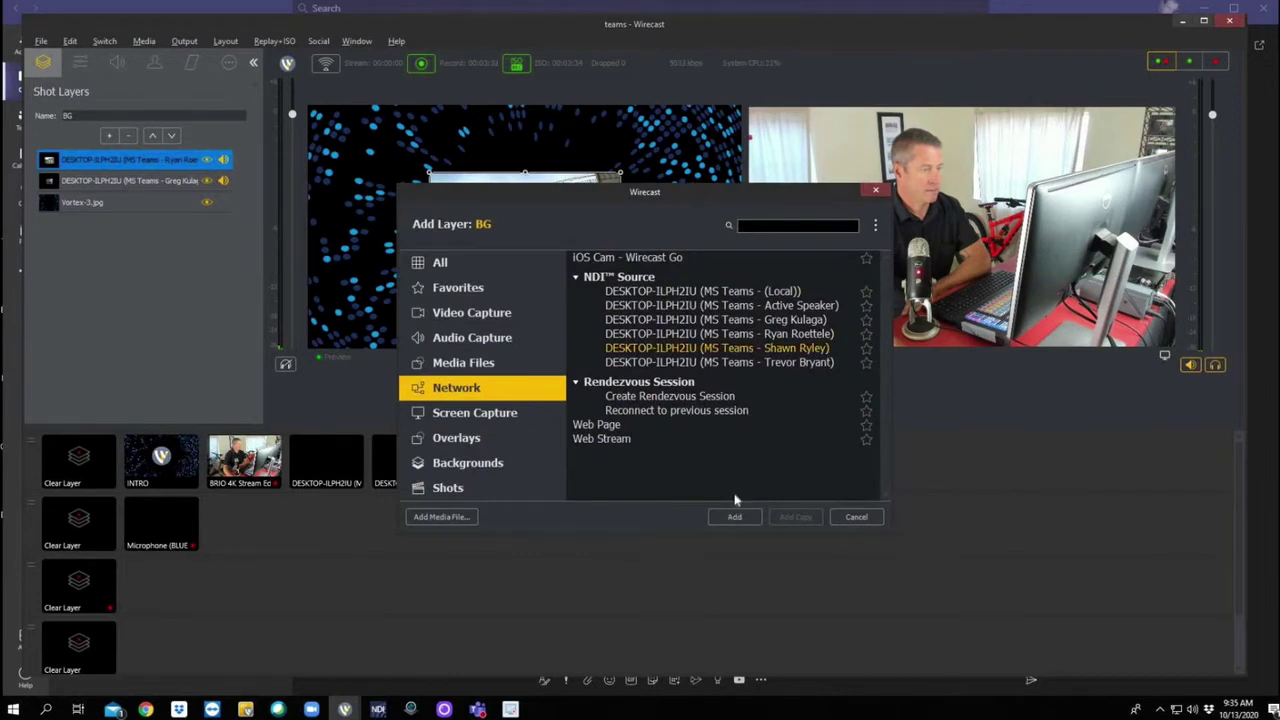
click(734, 516)
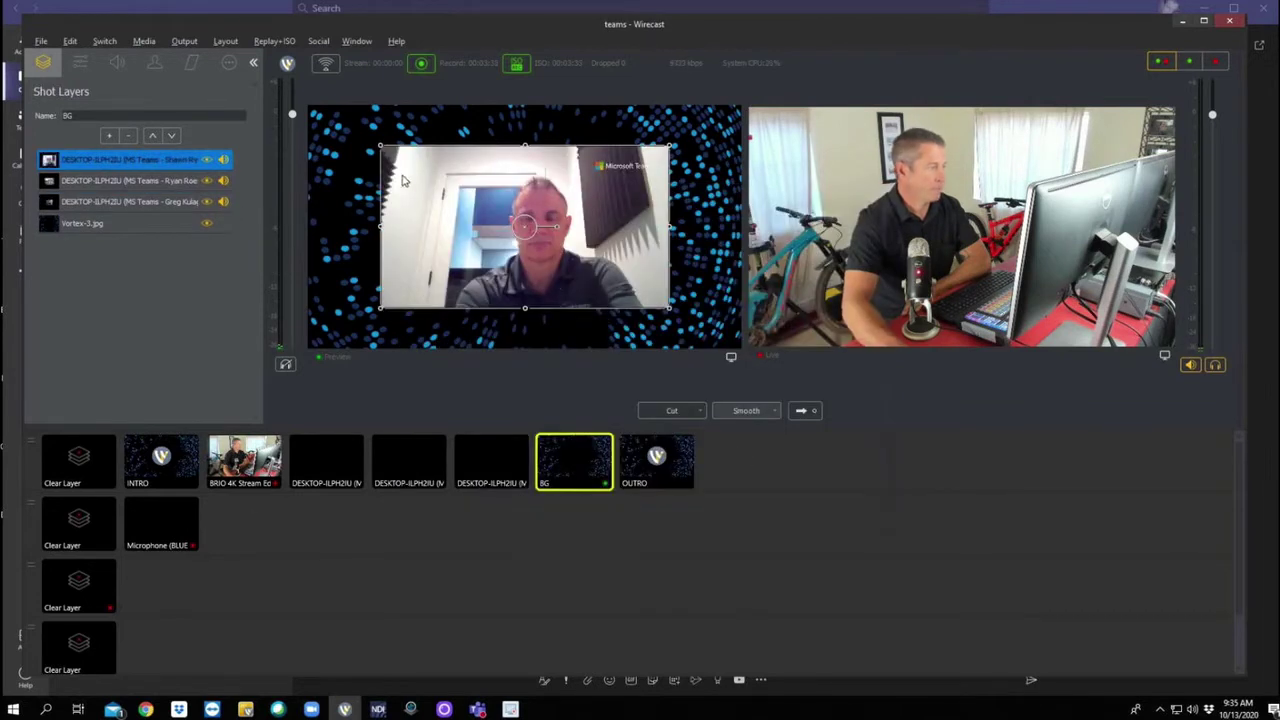
- Resize and arrange the three guest layers in the BG shot as a grid, leaving the lower-right quadrant of the frame free
drag(525, 228, 465, 194)
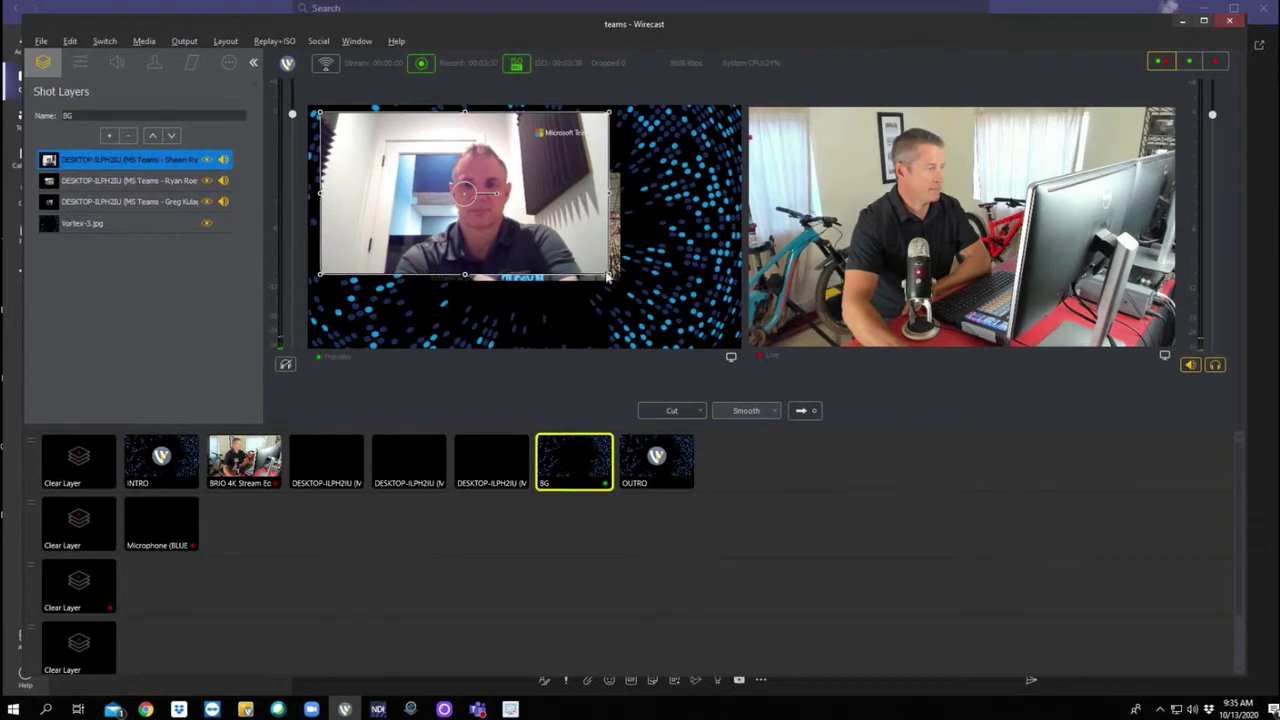
drag(609, 274, 671, 151)
click(565, 212)
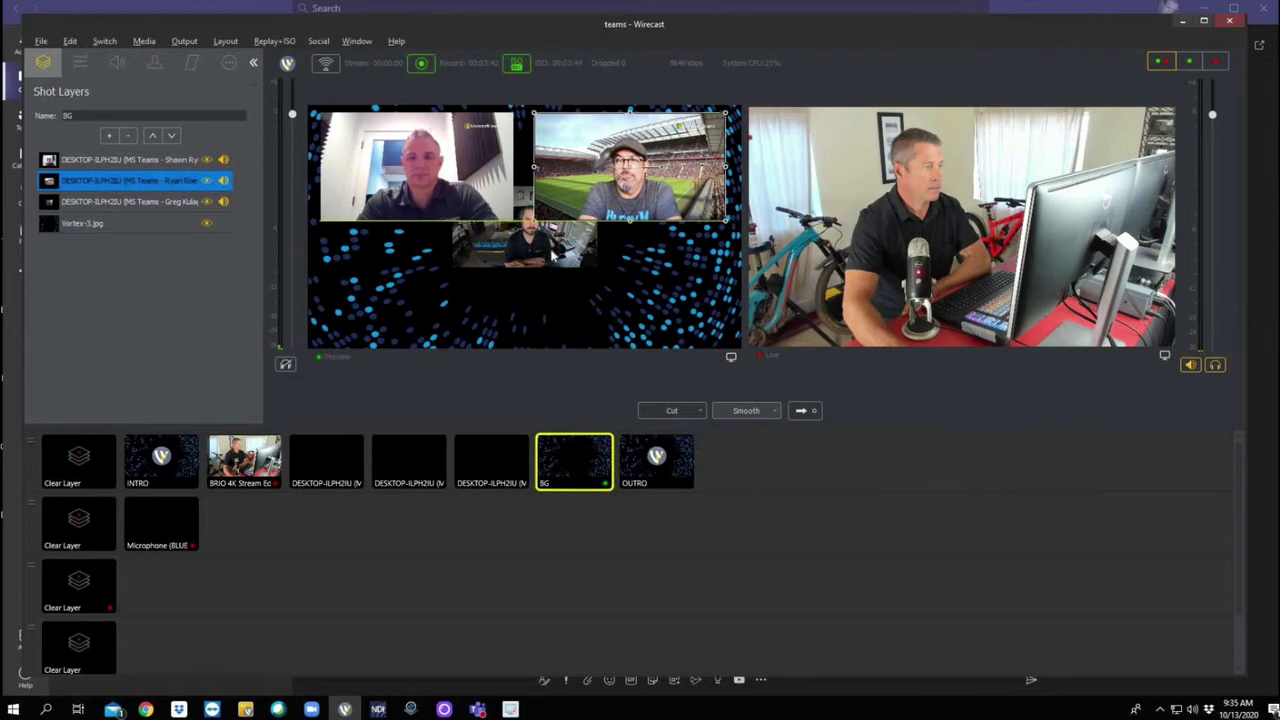
drag(553, 255, 521, 340)
drag(477, 266, 477, 259)
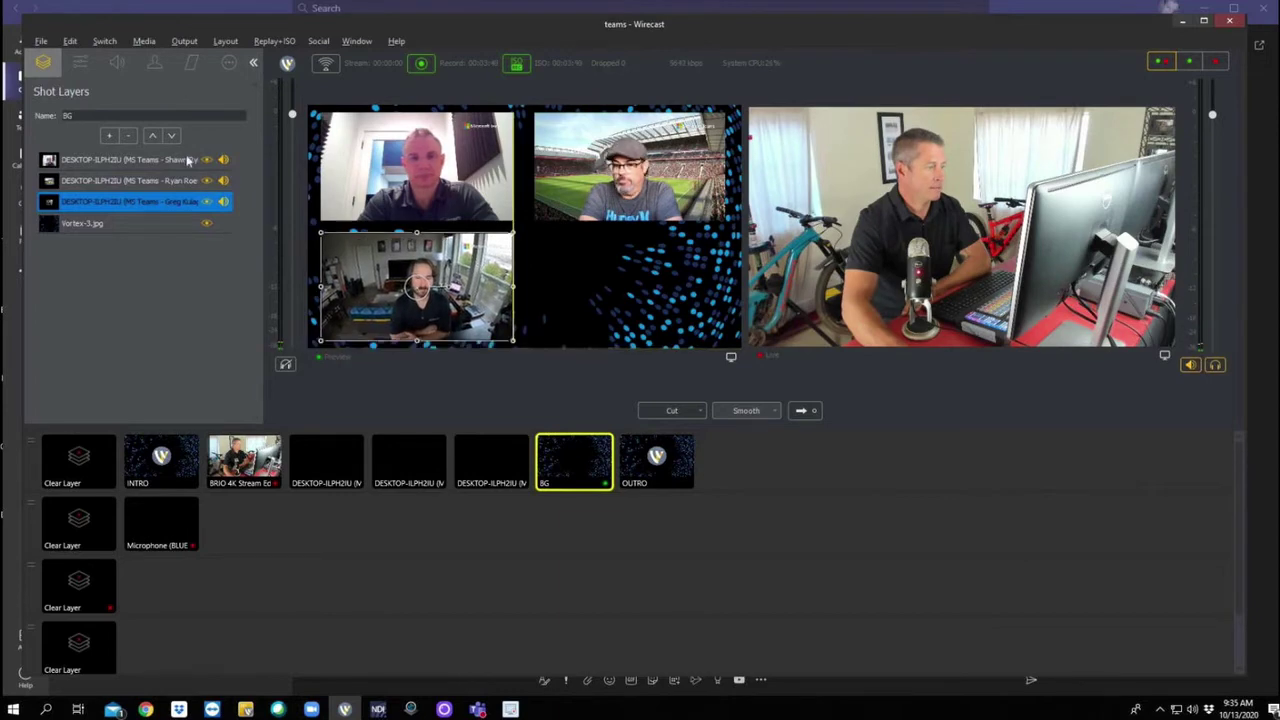
- Add the BRIO 4K Stream Edition camera as a layer in the BG shot and scale it to fit the free lower-right quadrant
click(110, 136)
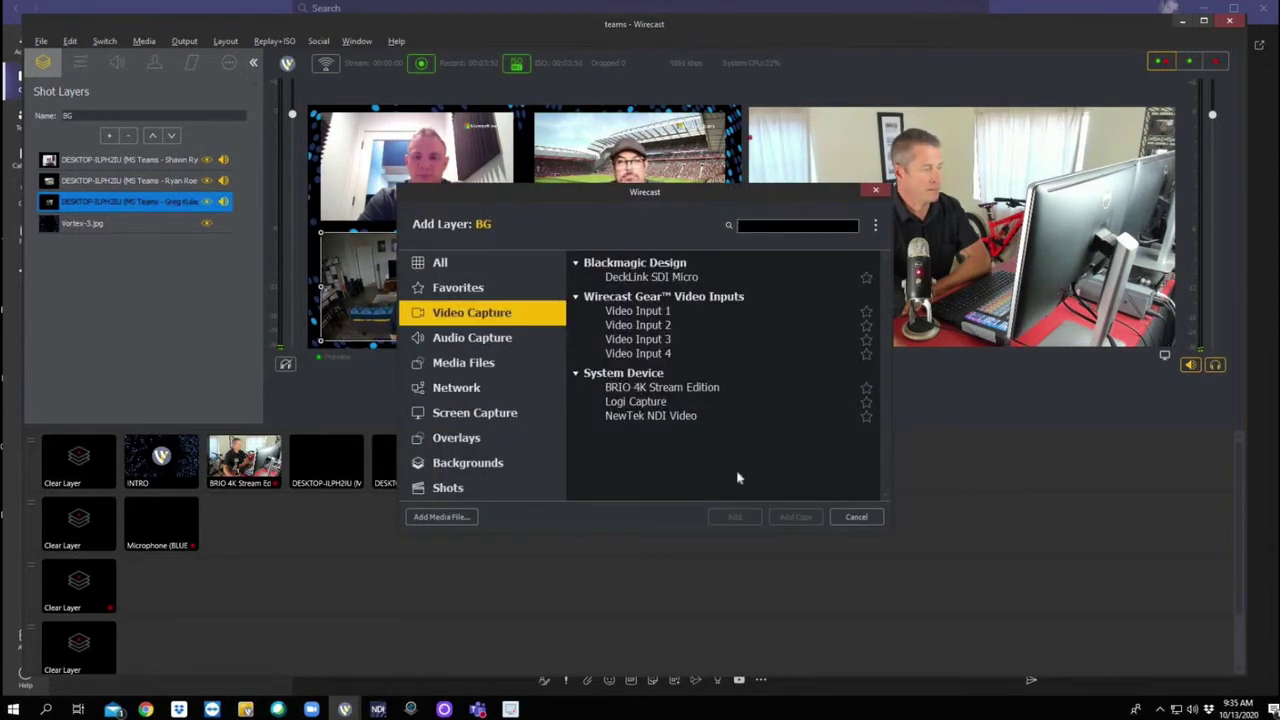
click(734, 517)
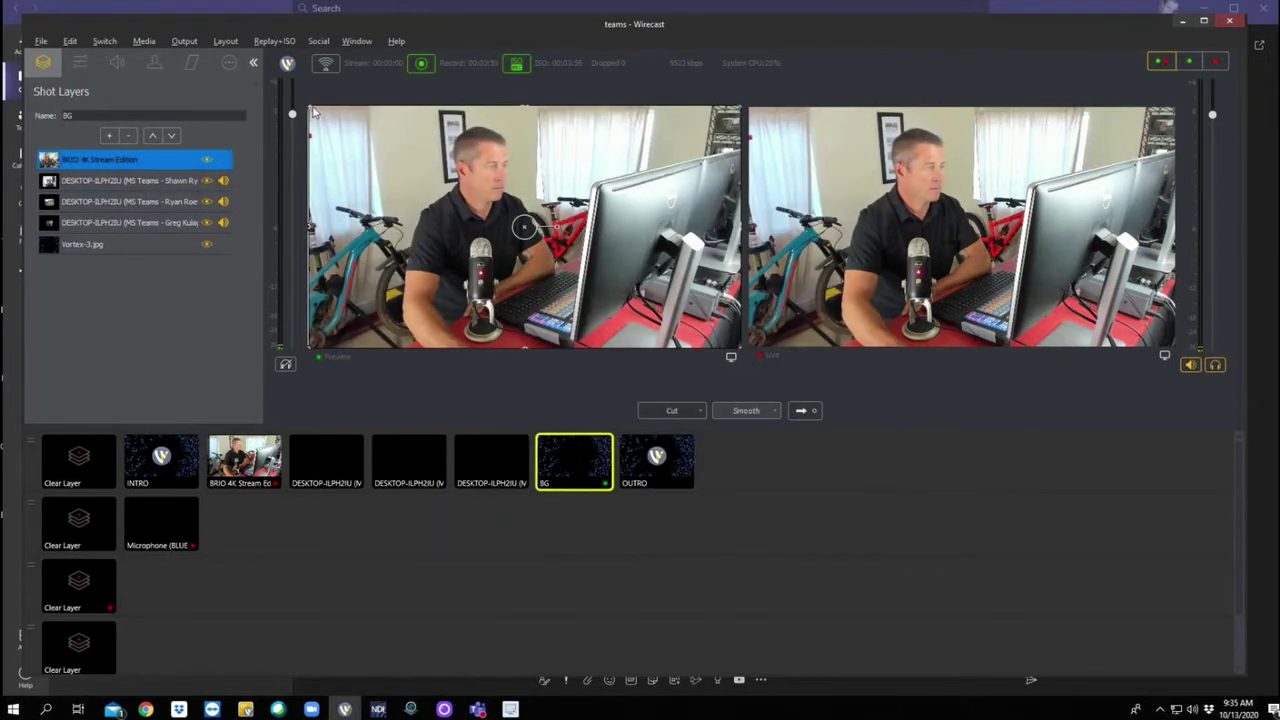
drag(524, 229, 724, 324)
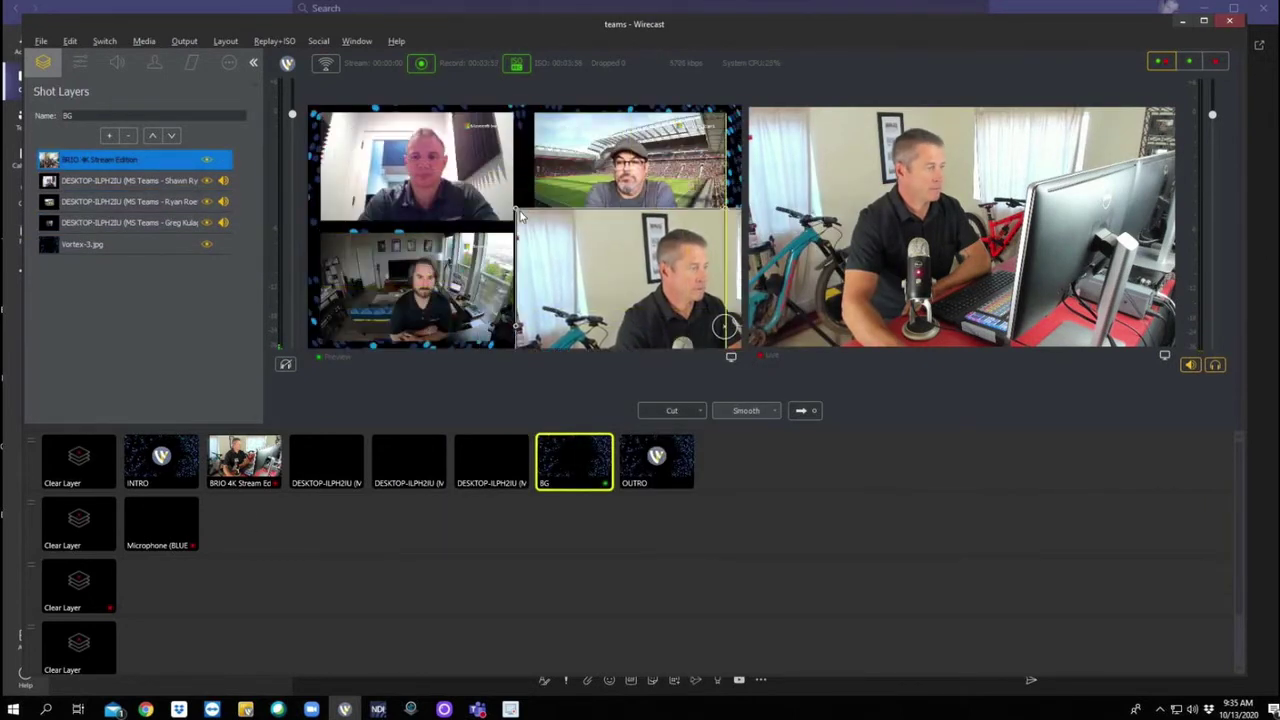
drag(516, 207, 697, 308)
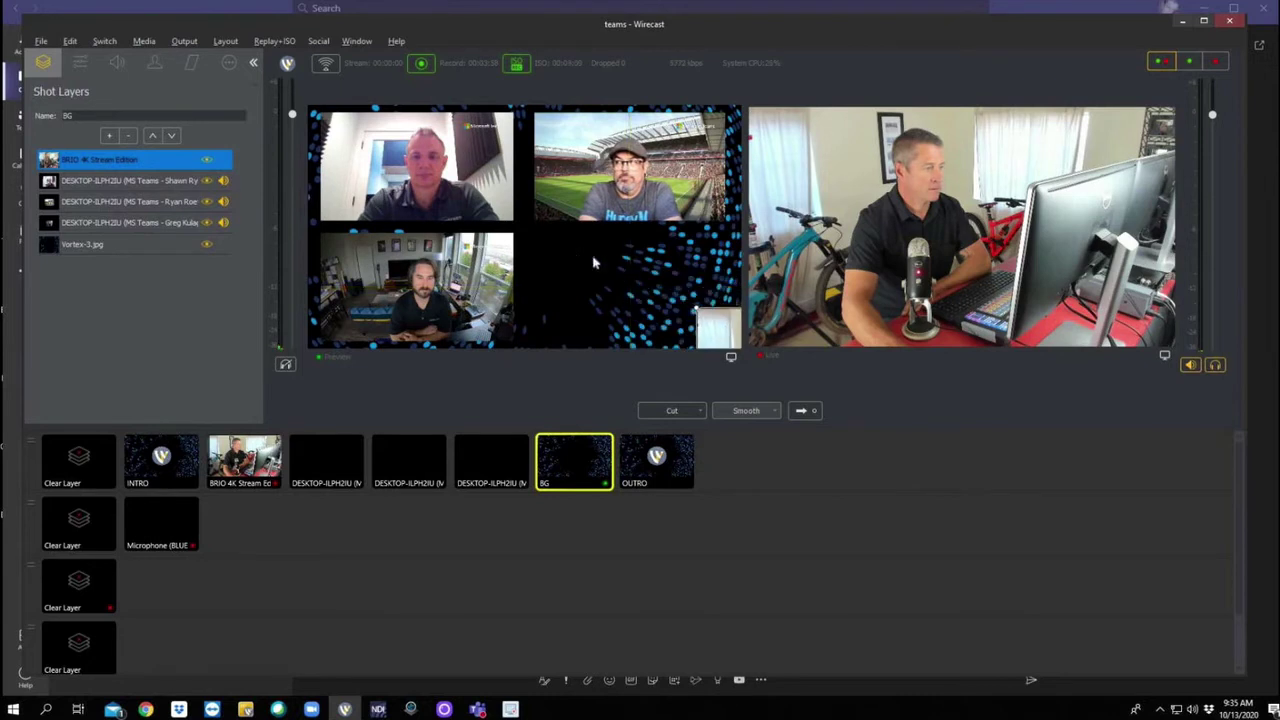
mouse_move(550, 247)
mouse_down()
mouse_move(575, 255)
mouse_move(550, 257)
mouse_up()
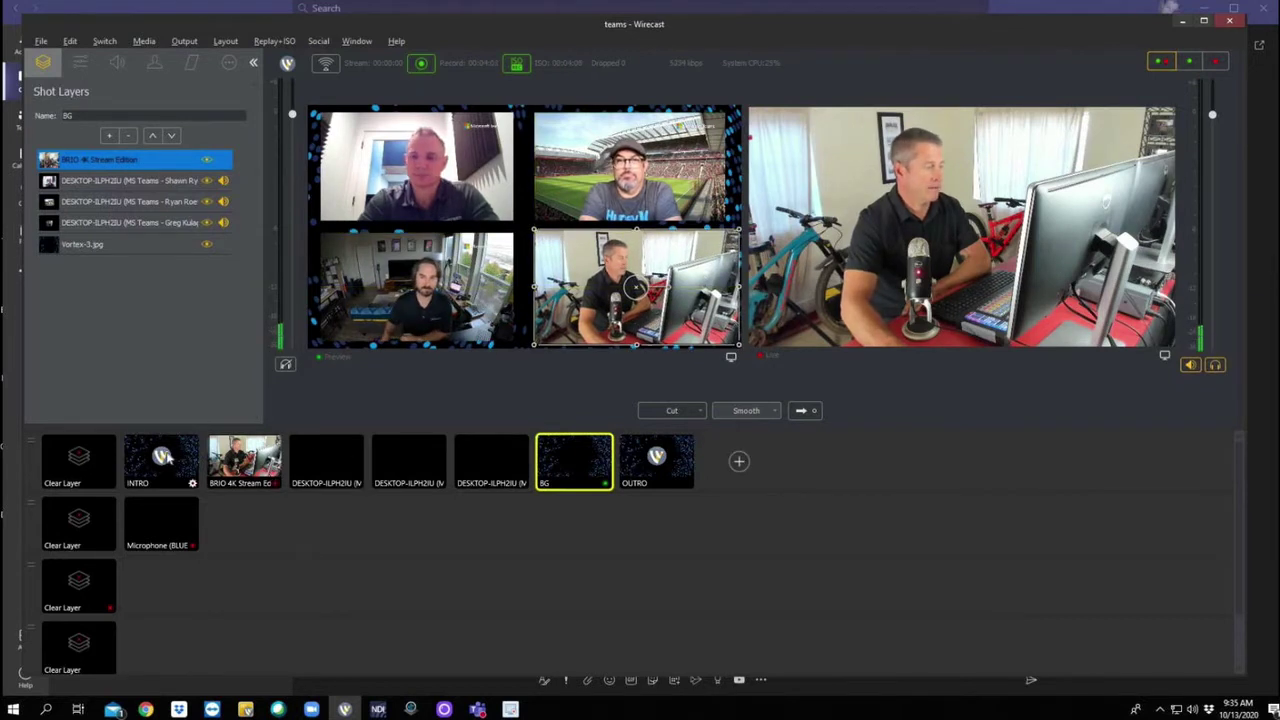
- Take the INTRO shot, the BRIO camera shot and each of the three guest shots live in turn with the Smooth transition
click(163, 456)
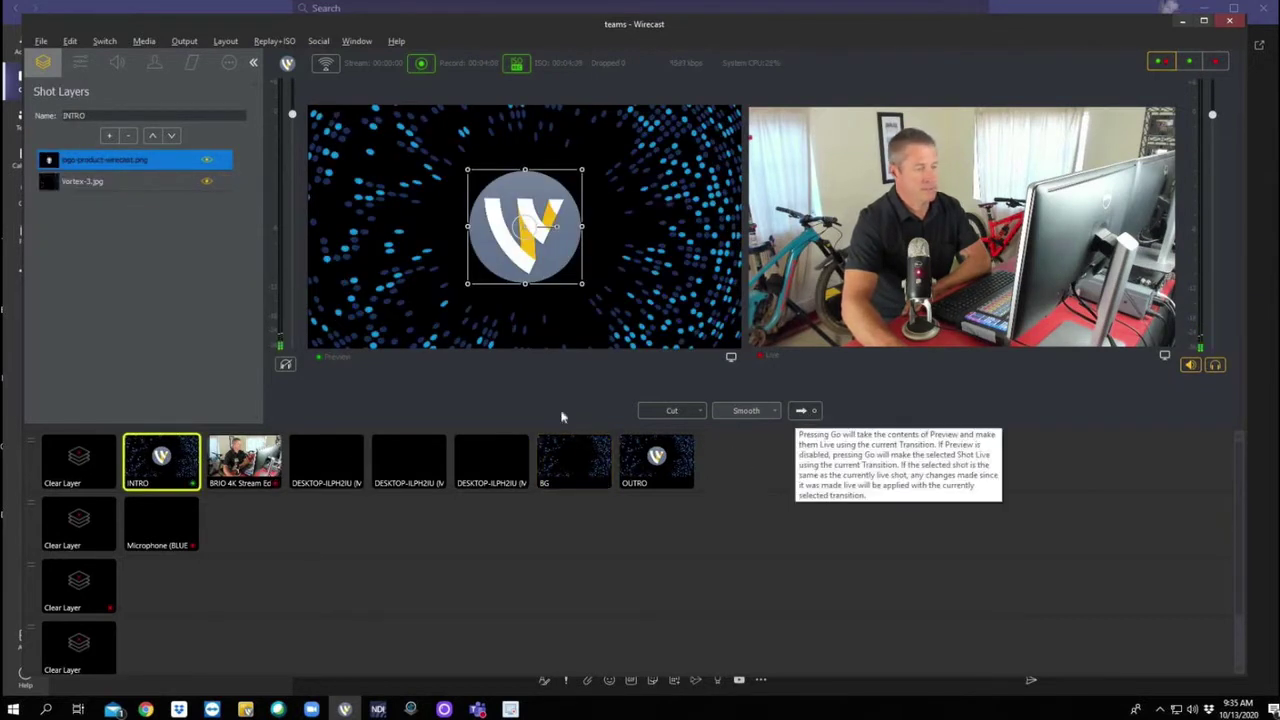
click(805, 410)
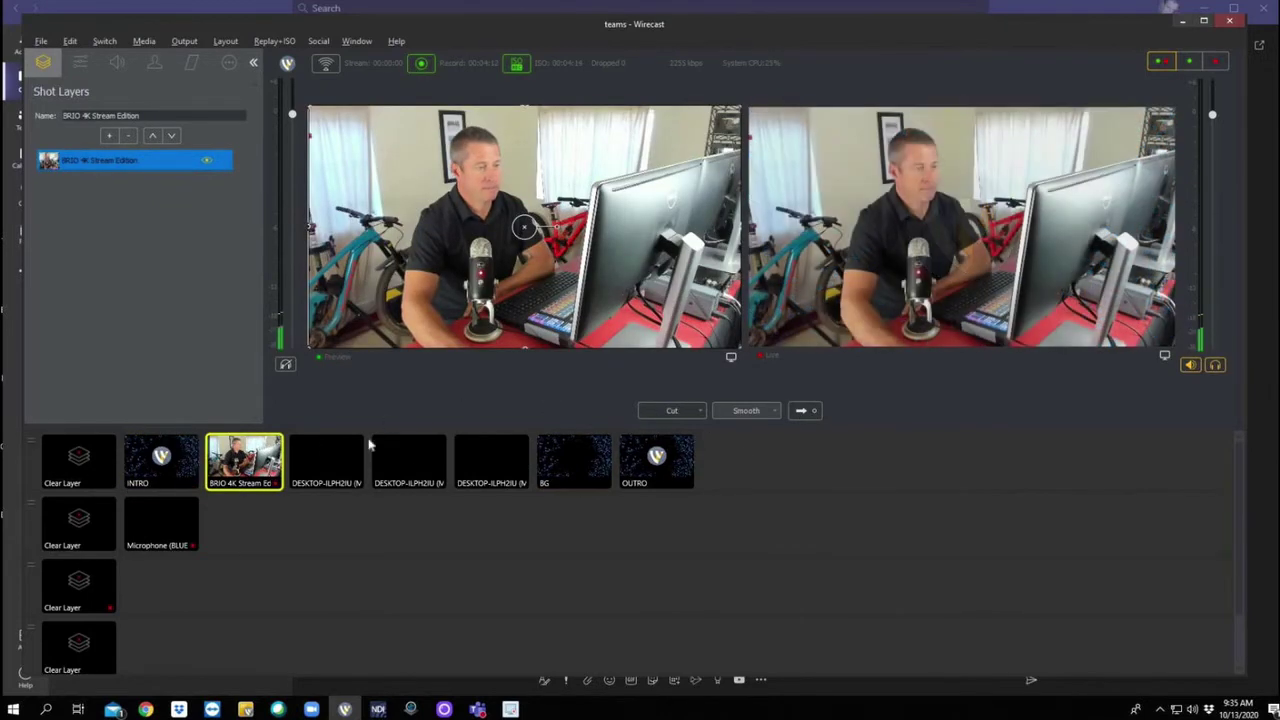
click(357, 445)
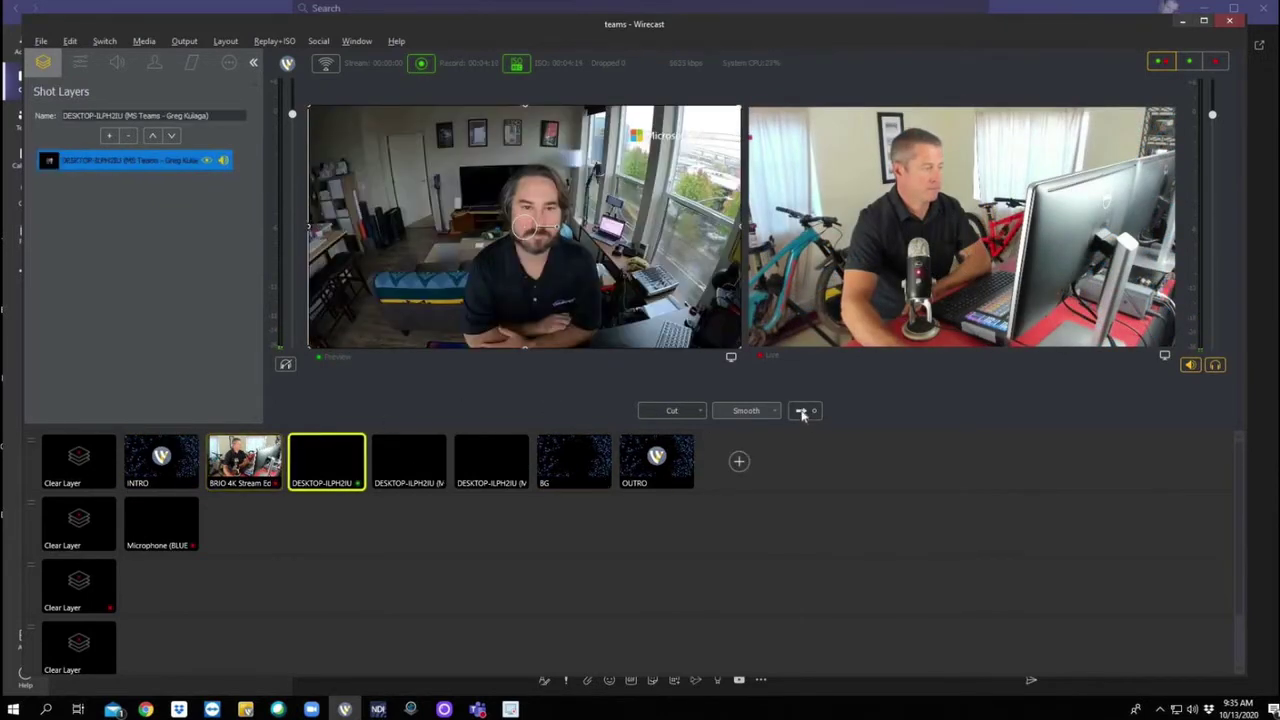
click(802, 412)
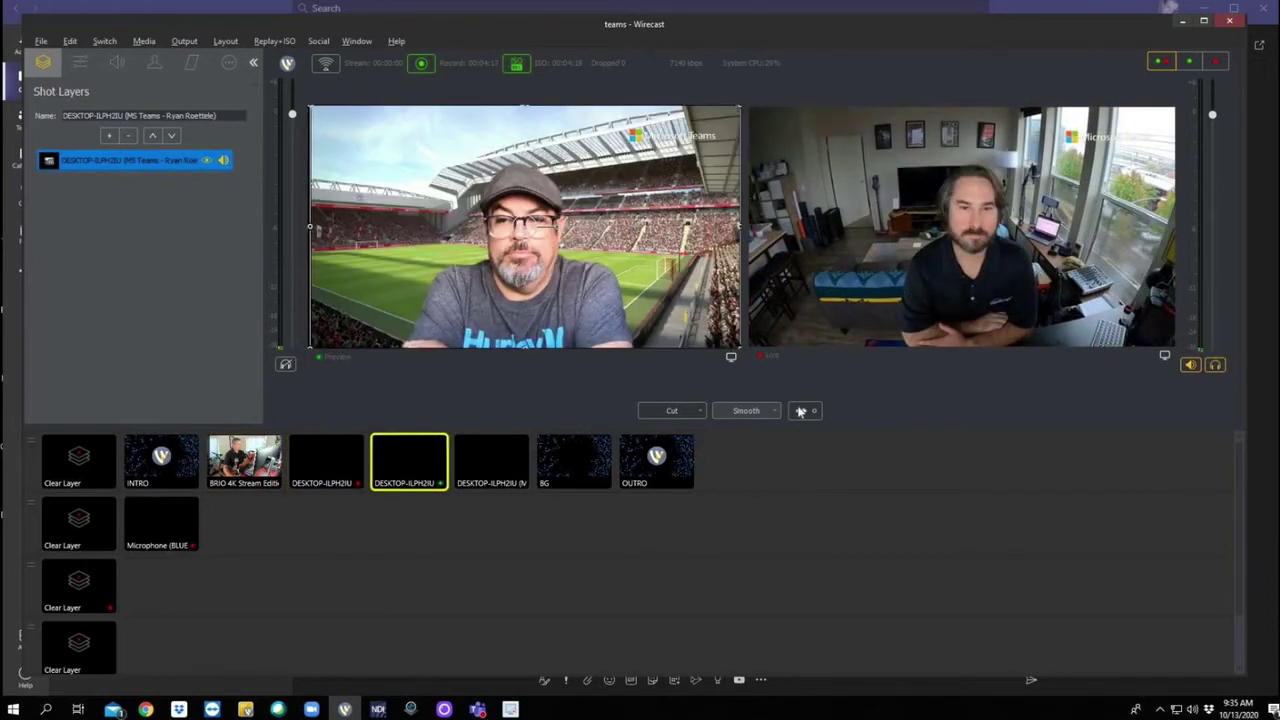
click(804, 411)
key(Right)
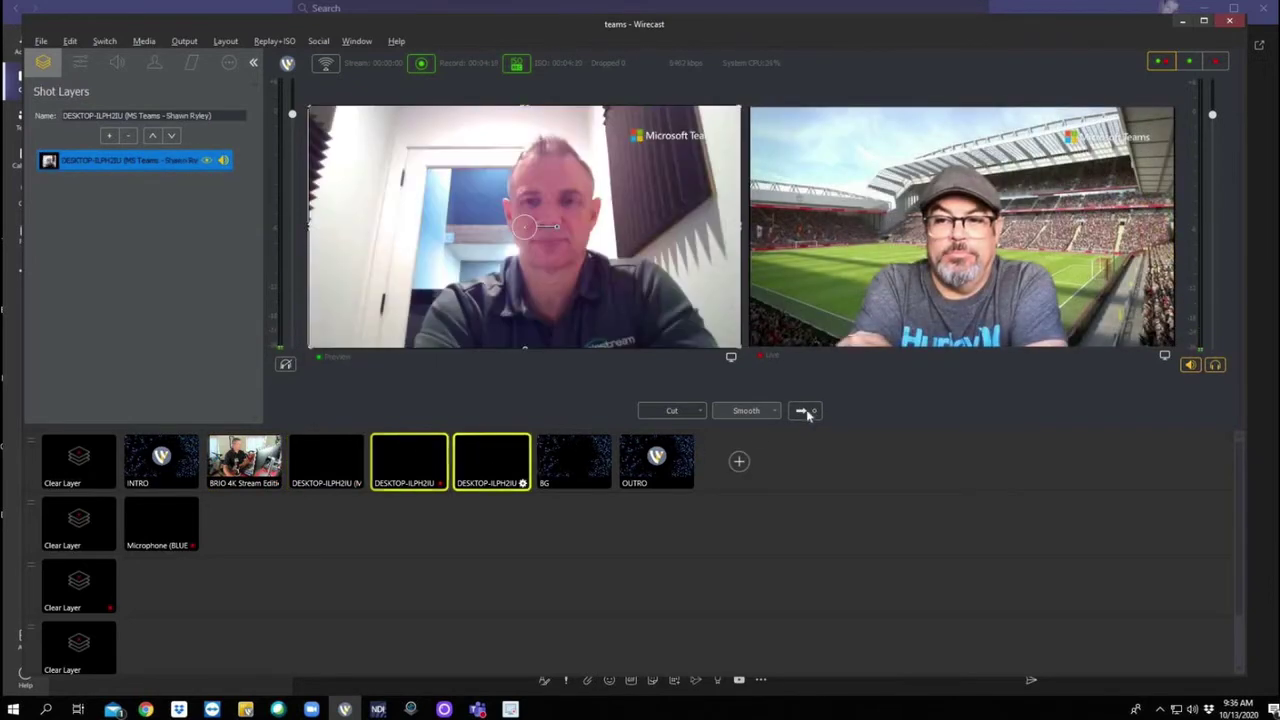
key(ctrl+g)
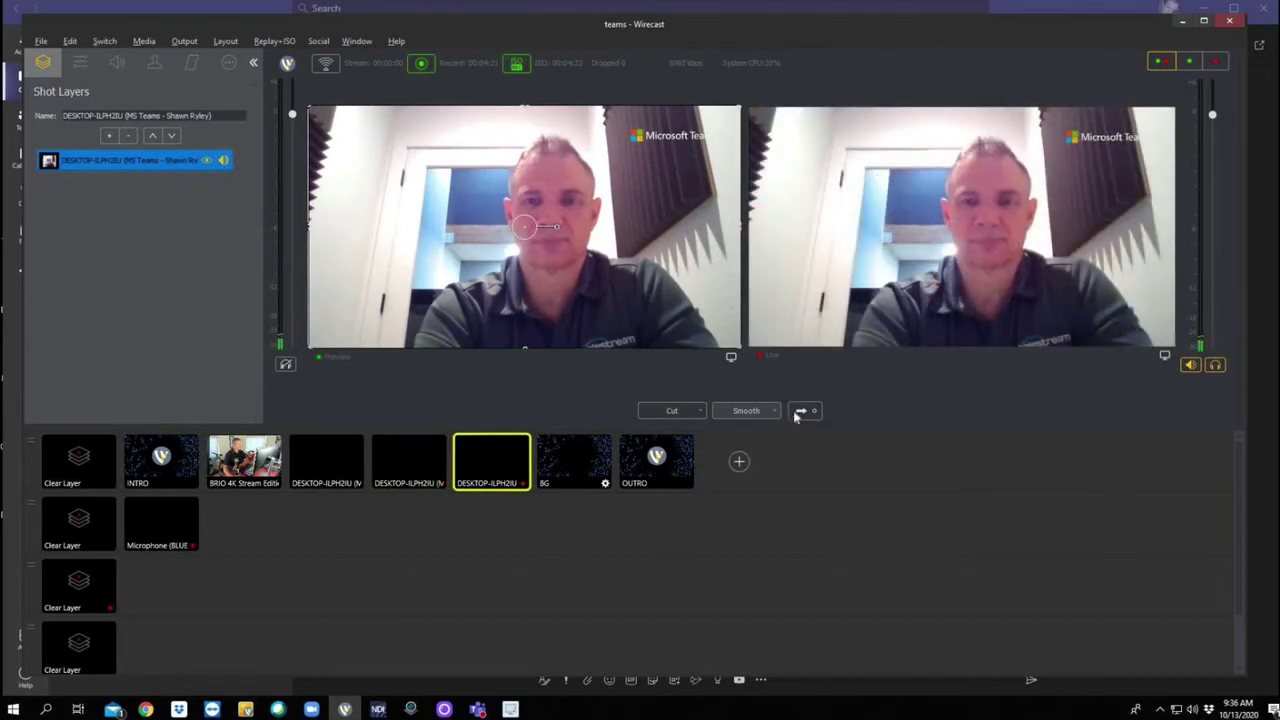
- Take the BG grid shot live, switch to the OUTRO shot, and return the BG grid to live
key(Right)
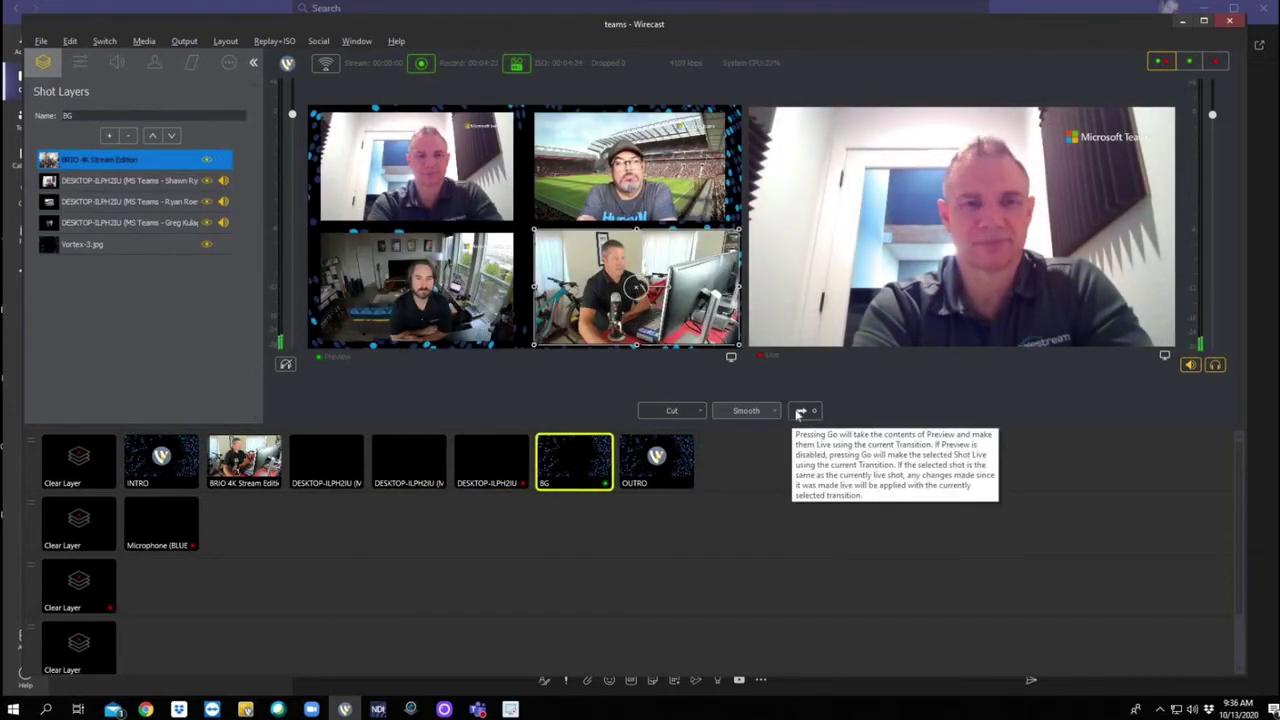
click(800, 411)
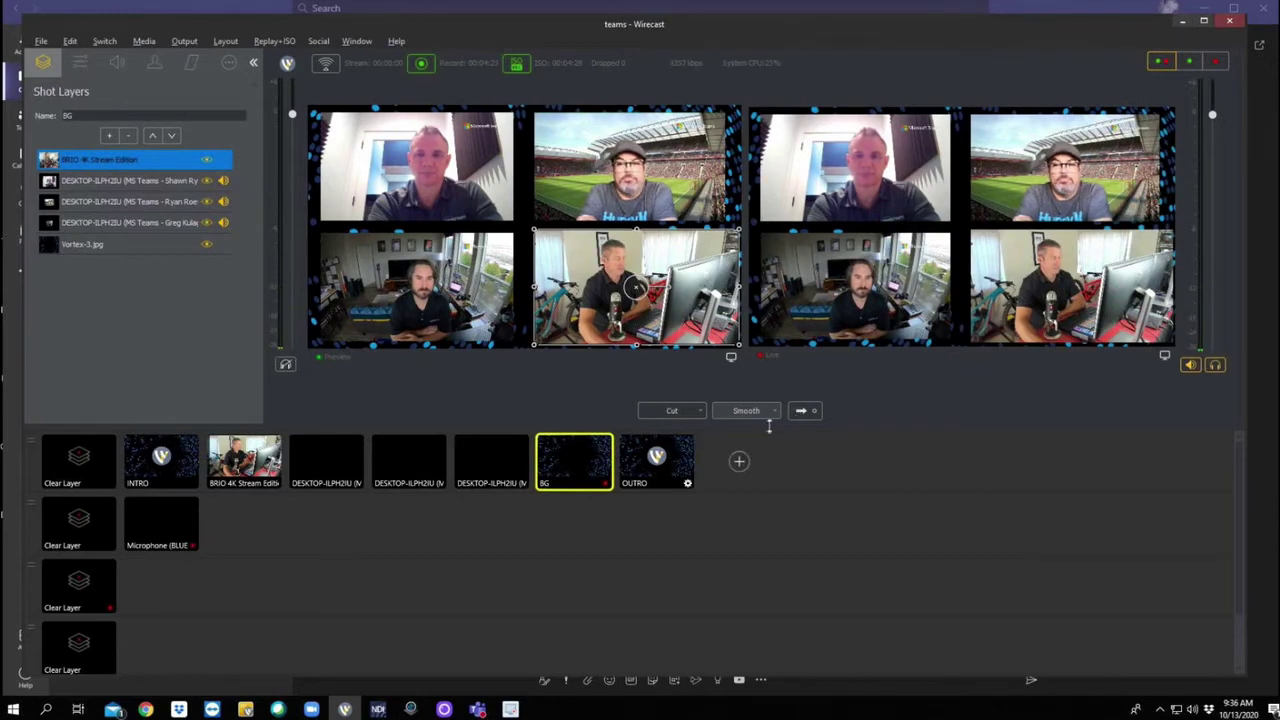
key(Right)
click(800, 411)
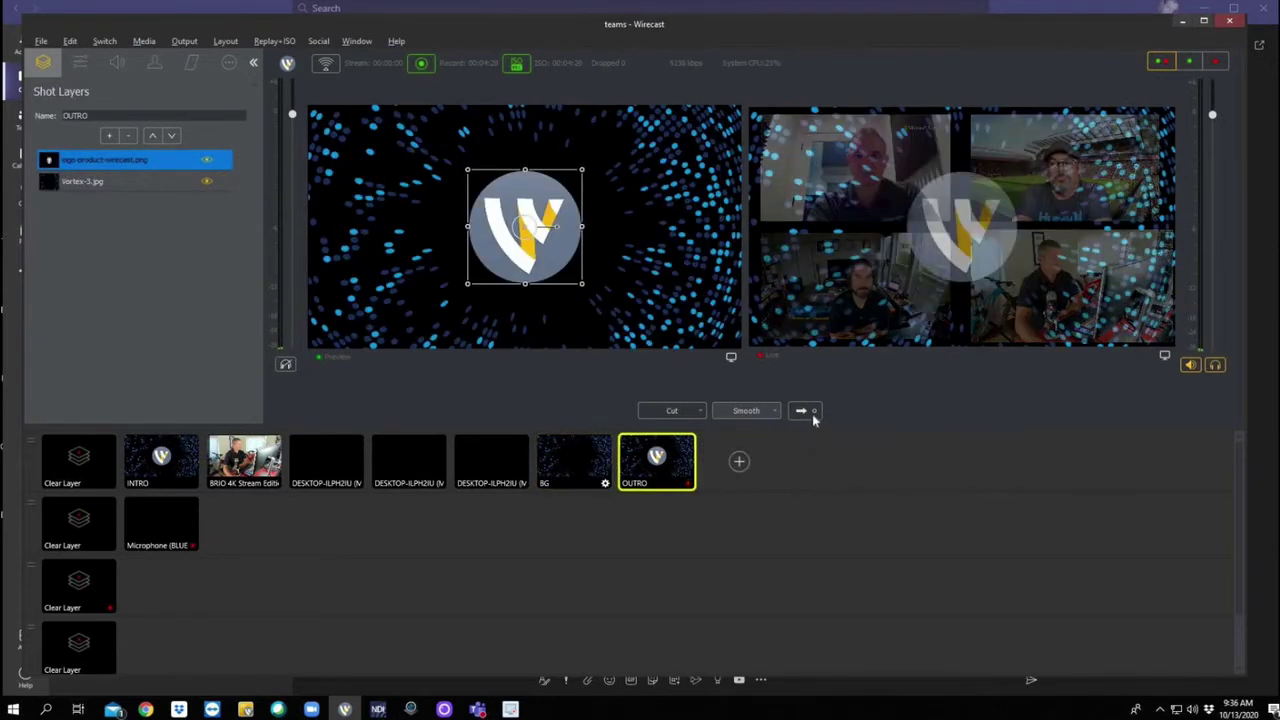
click(805, 411)
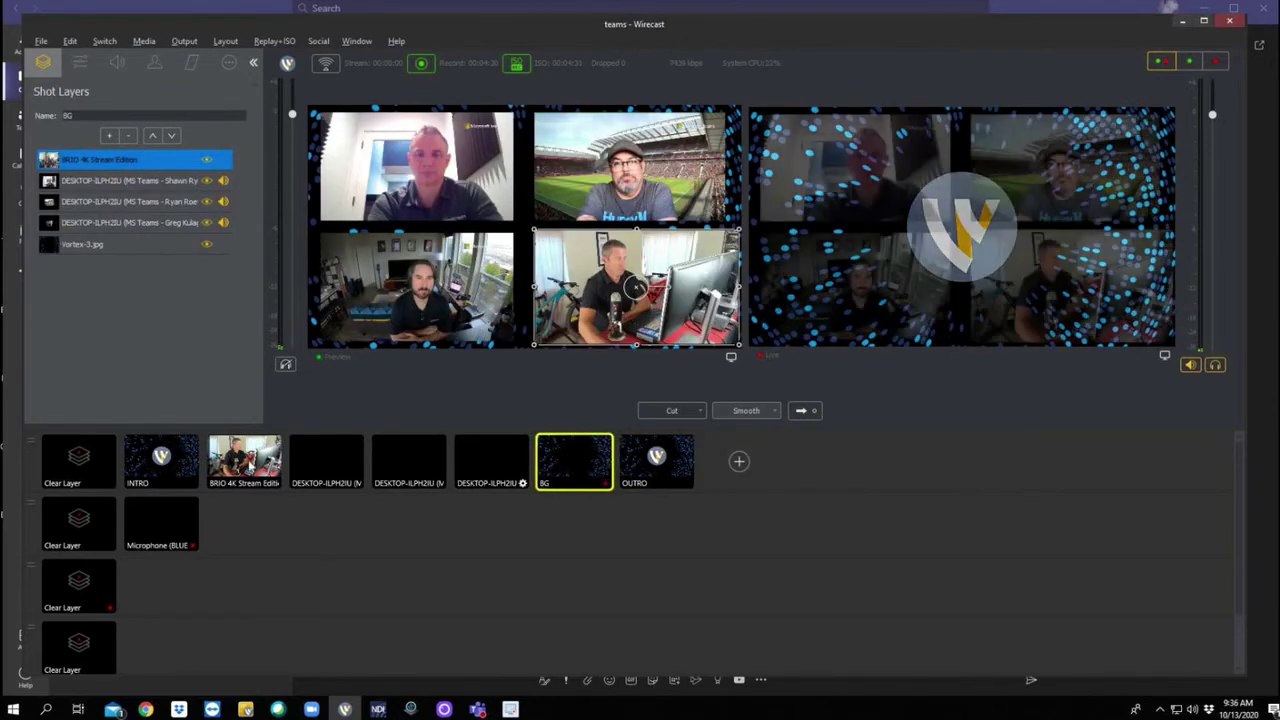
- Preview the BRIO camera shot and the first guest's shot while the BG grid stays live
click(250, 461)
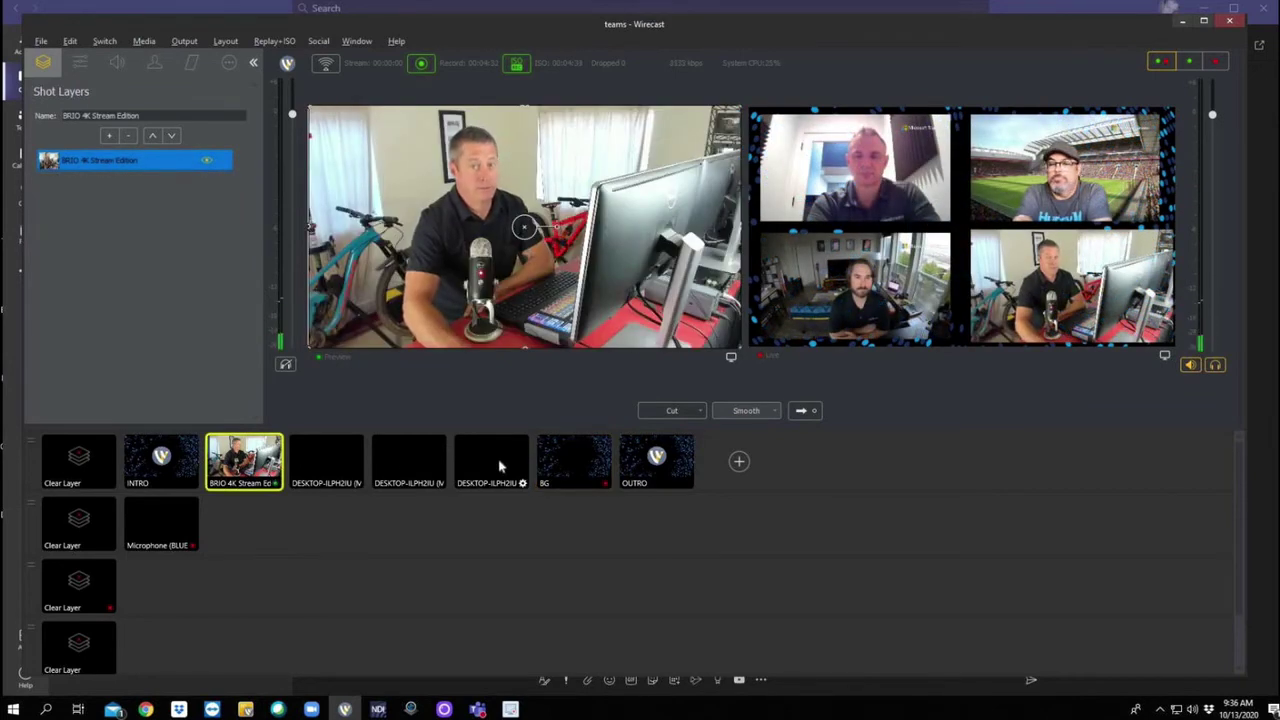
click(322, 466)
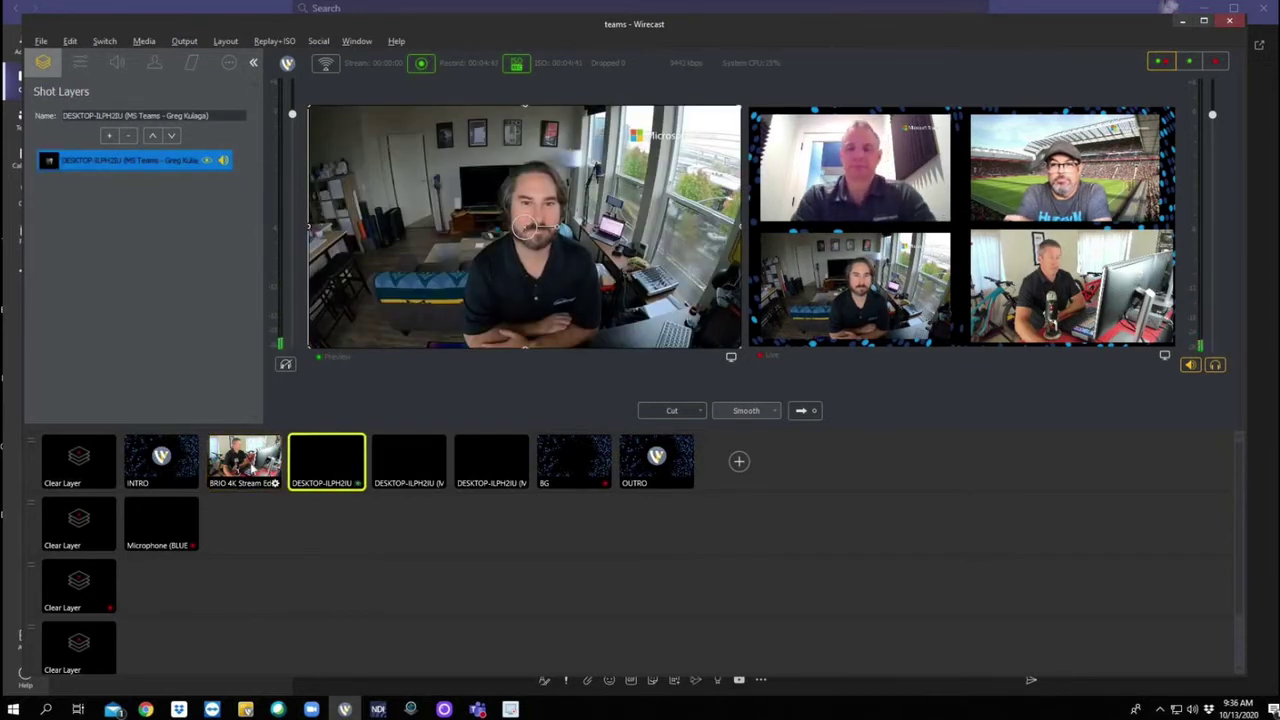
click(246, 466)
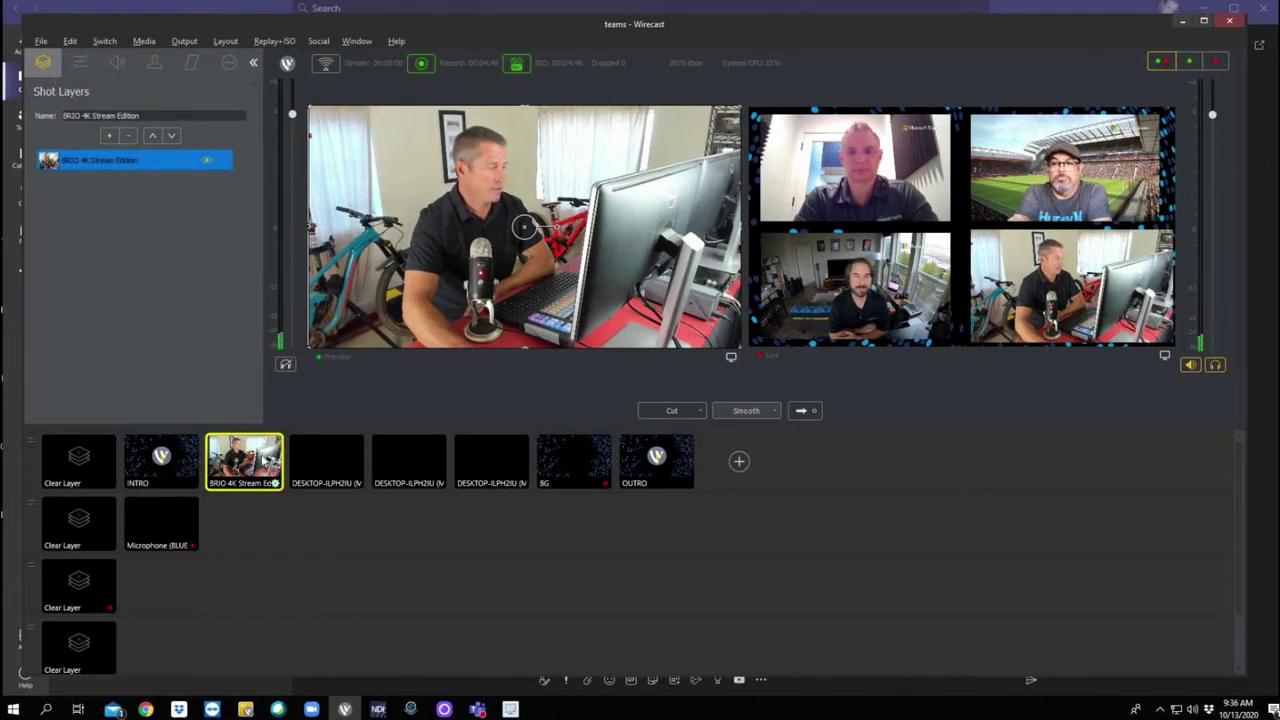
- Mute the audio in each of the three individual guest shots and put the BRIO camera shot back in preview
click(324, 463)
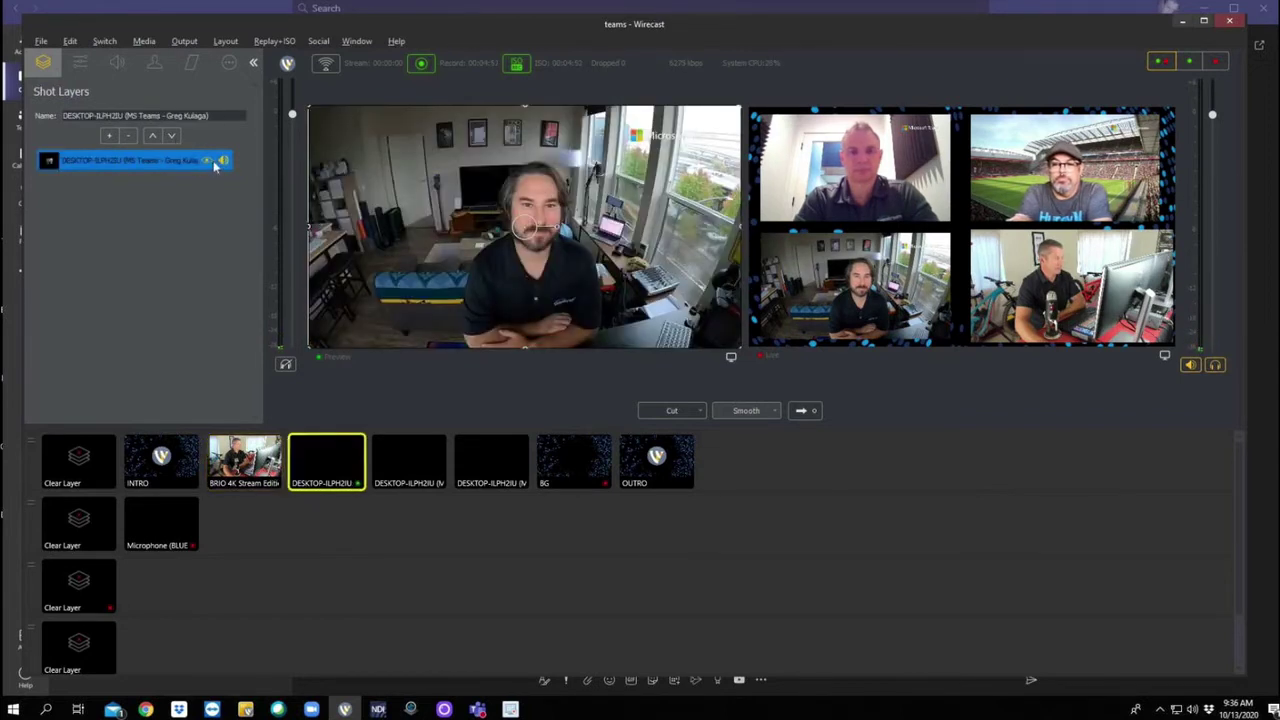
click(116, 61)
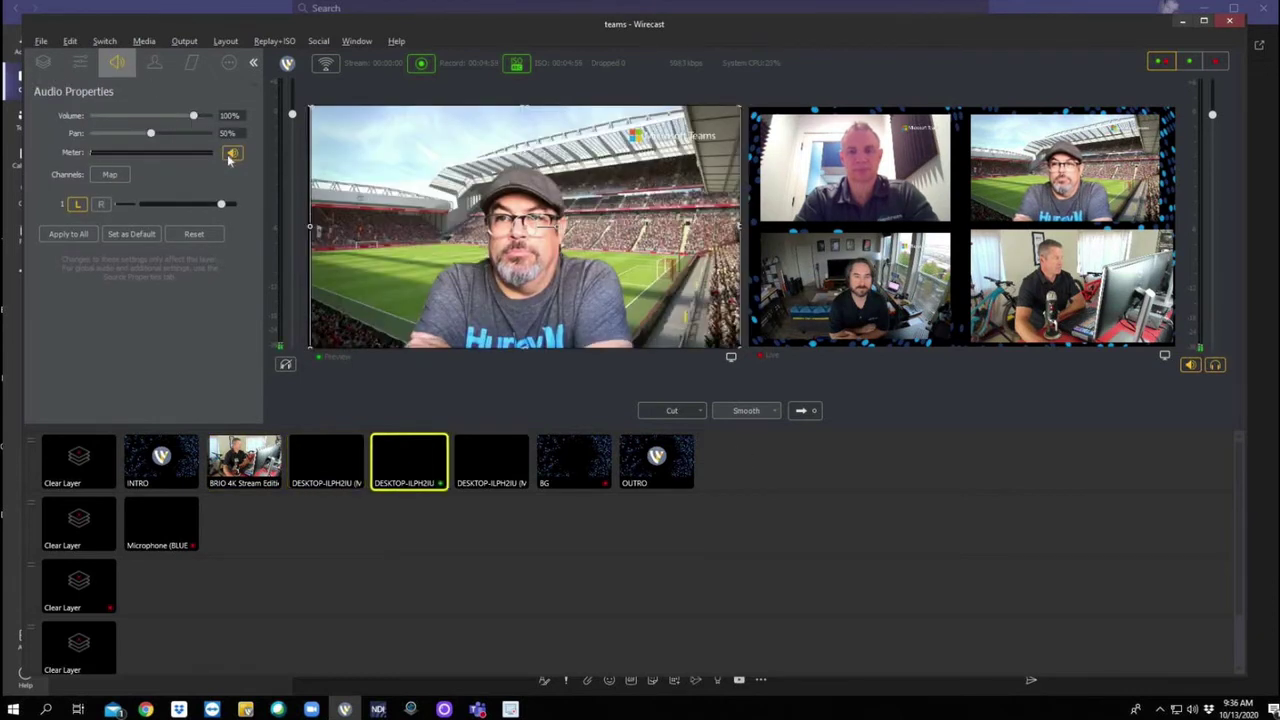
key(Right)
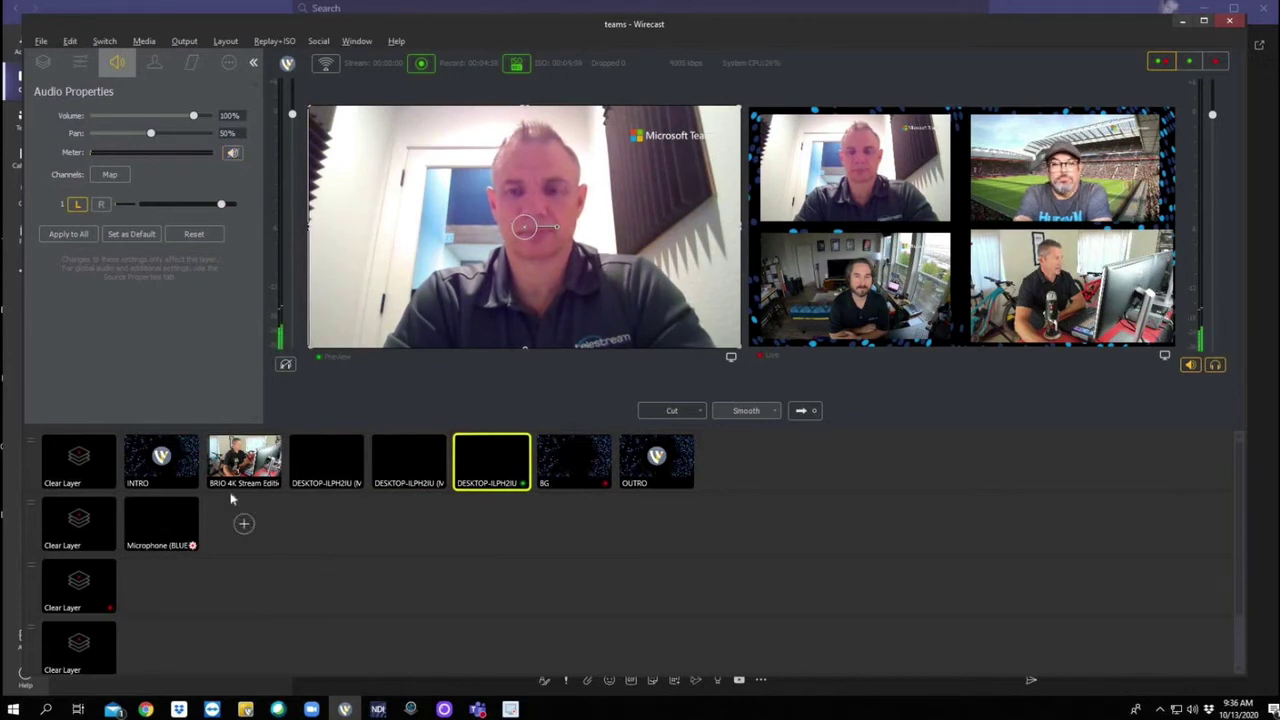
key(Left)
key(Left)
key(Left)
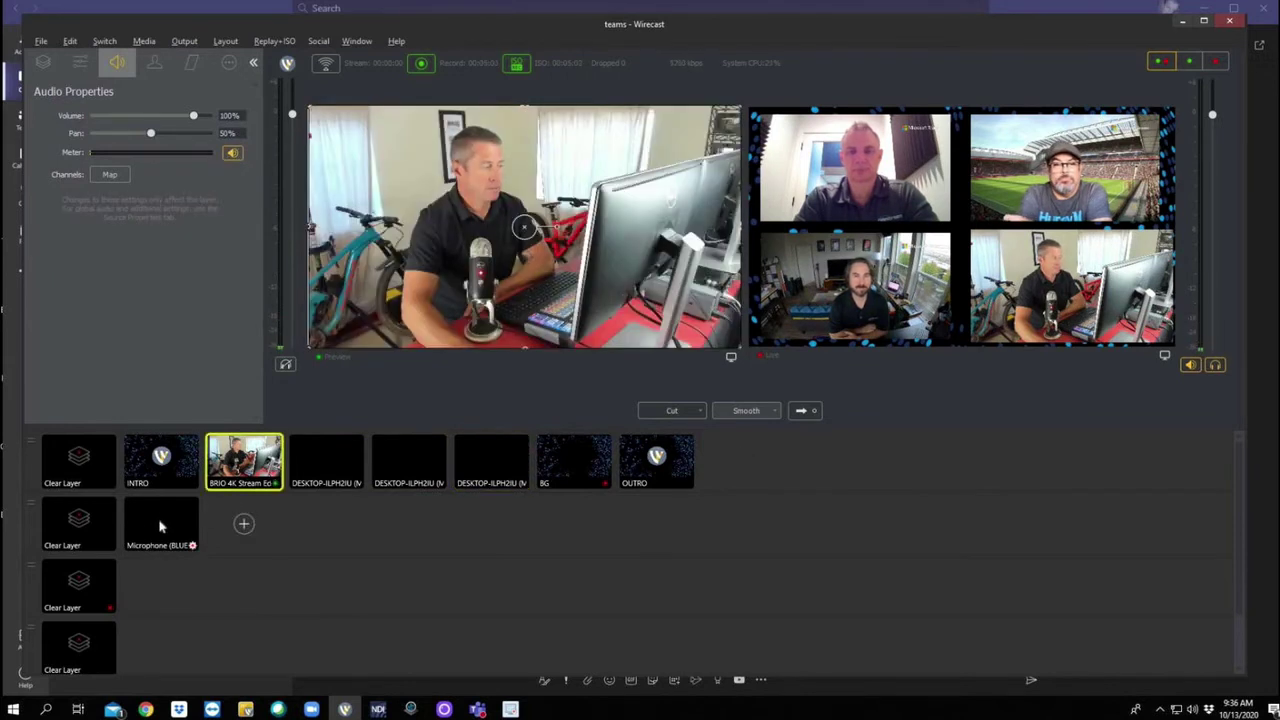
- Add the three guests' MS Teams NDI sources as layers above the microphone in the Microphone (BLUE USB Audio 2.0) shot
click(160, 525)
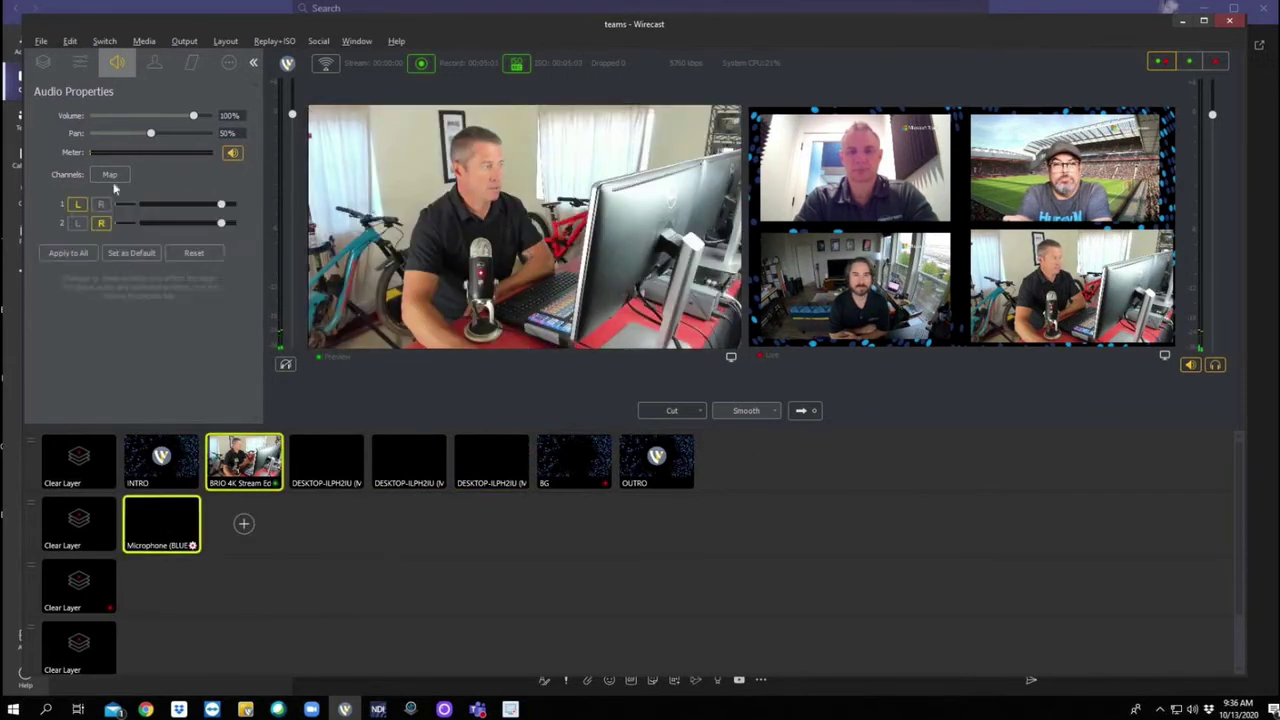
click(43, 63)
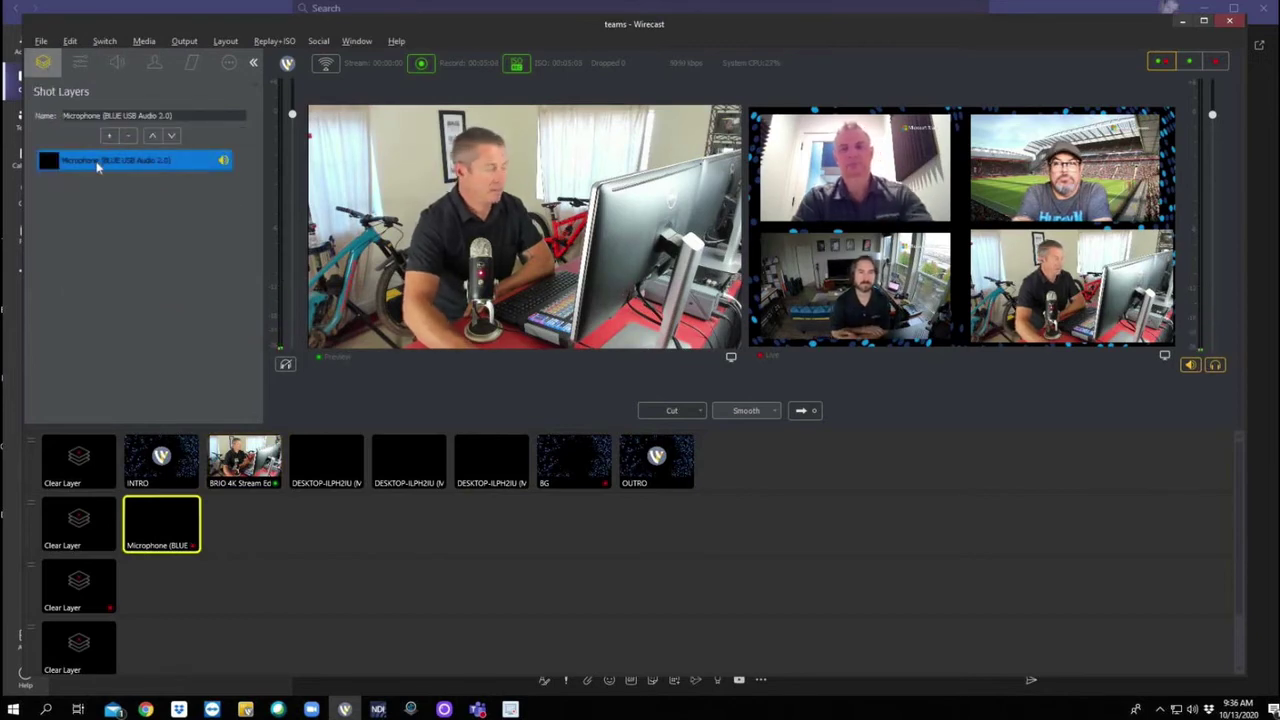
click(109, 135)
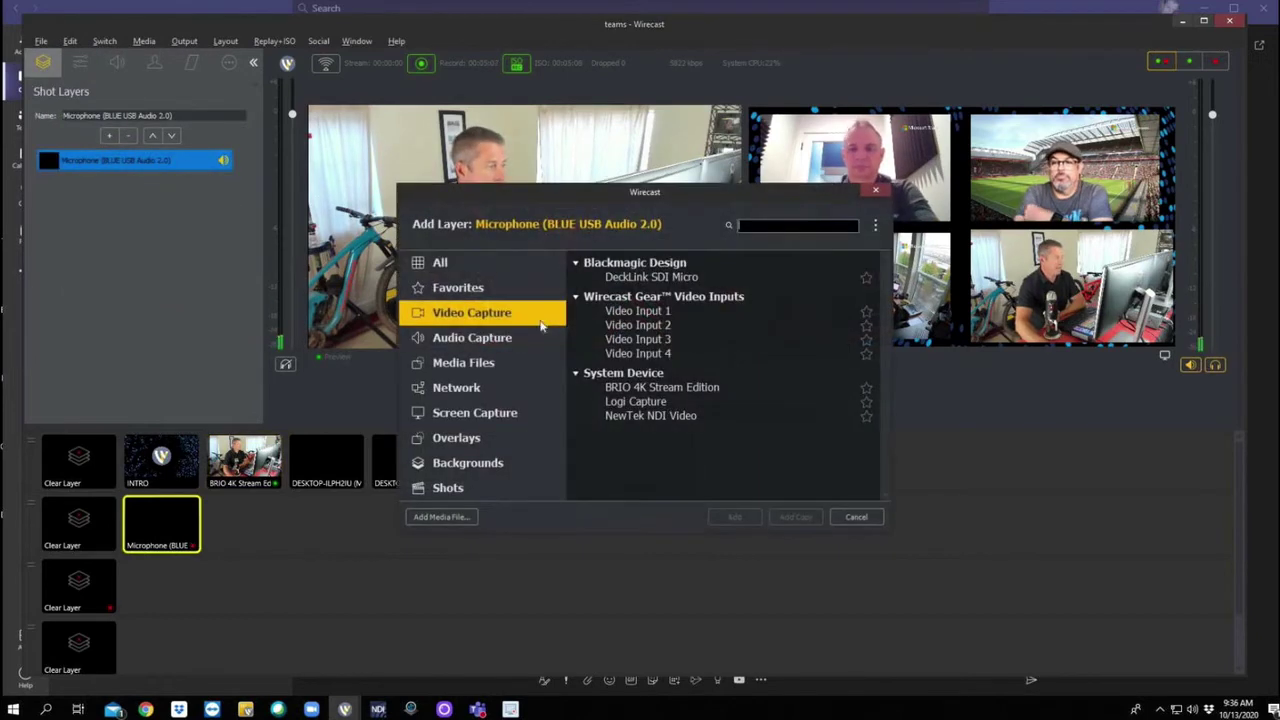
click(475, 386)
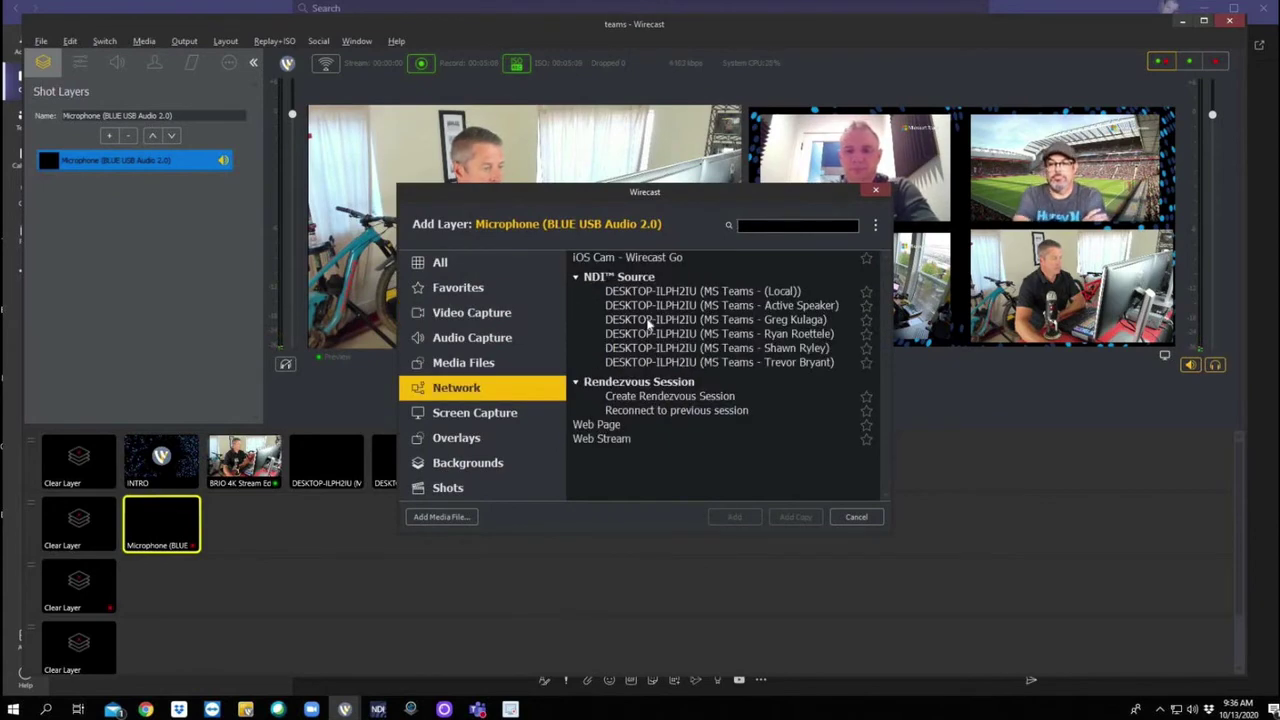
click(107, 140)
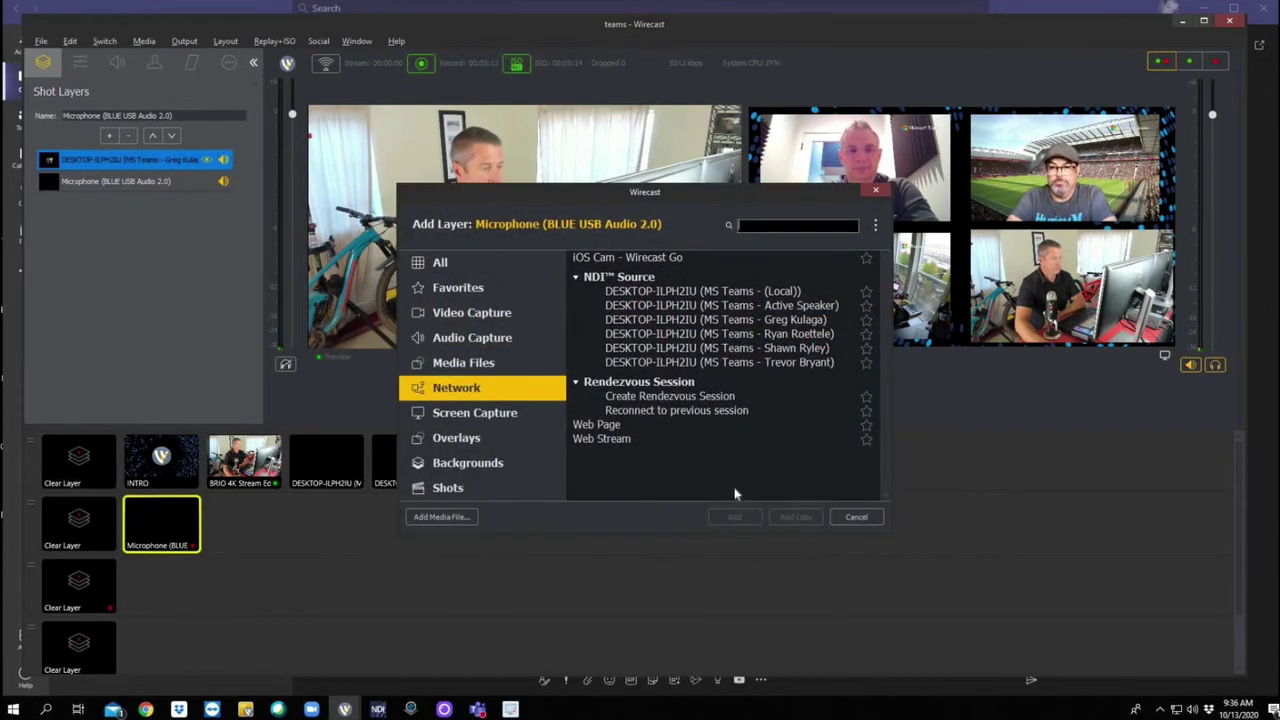
key(Down)
key(Return)
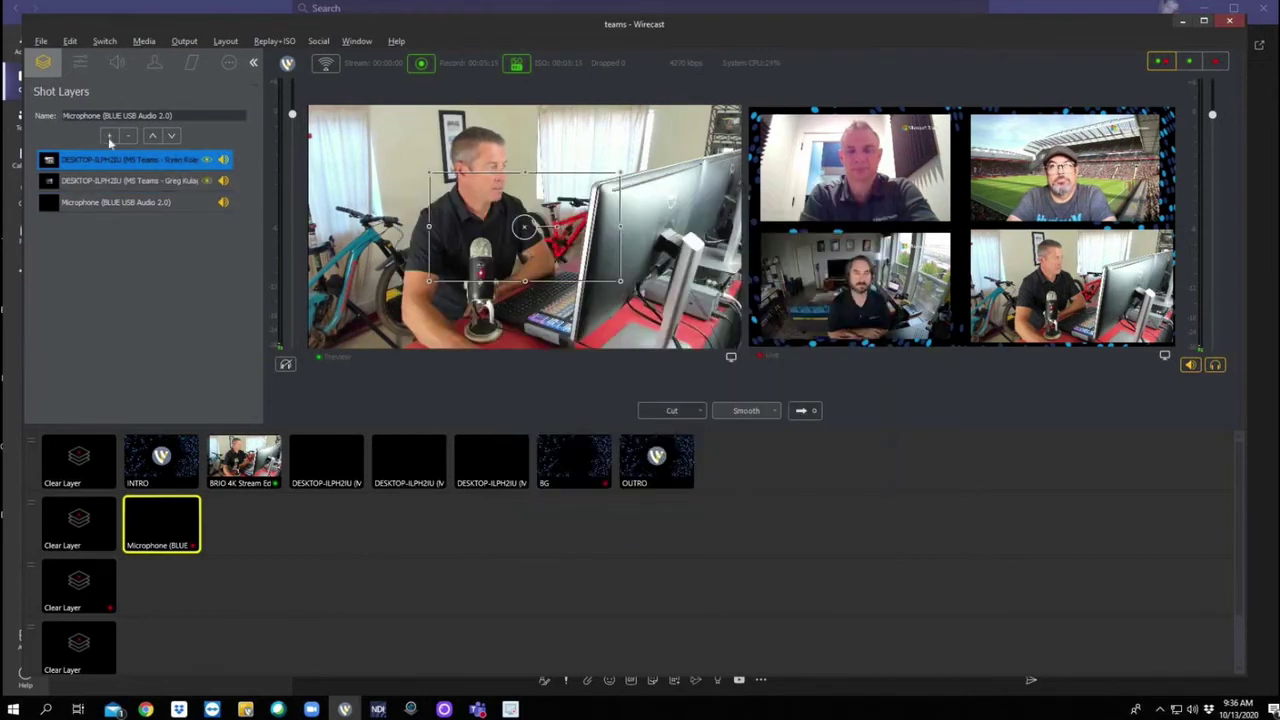
key(Return)
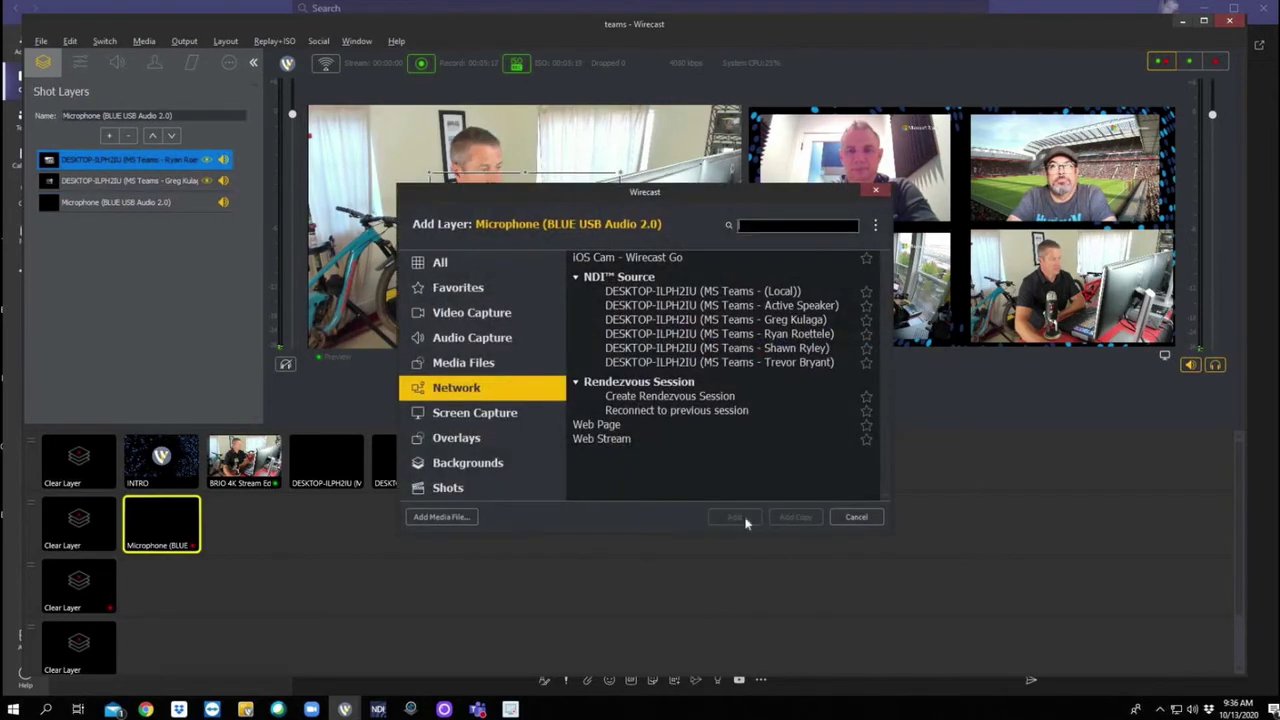
key(Down)
key(Return)
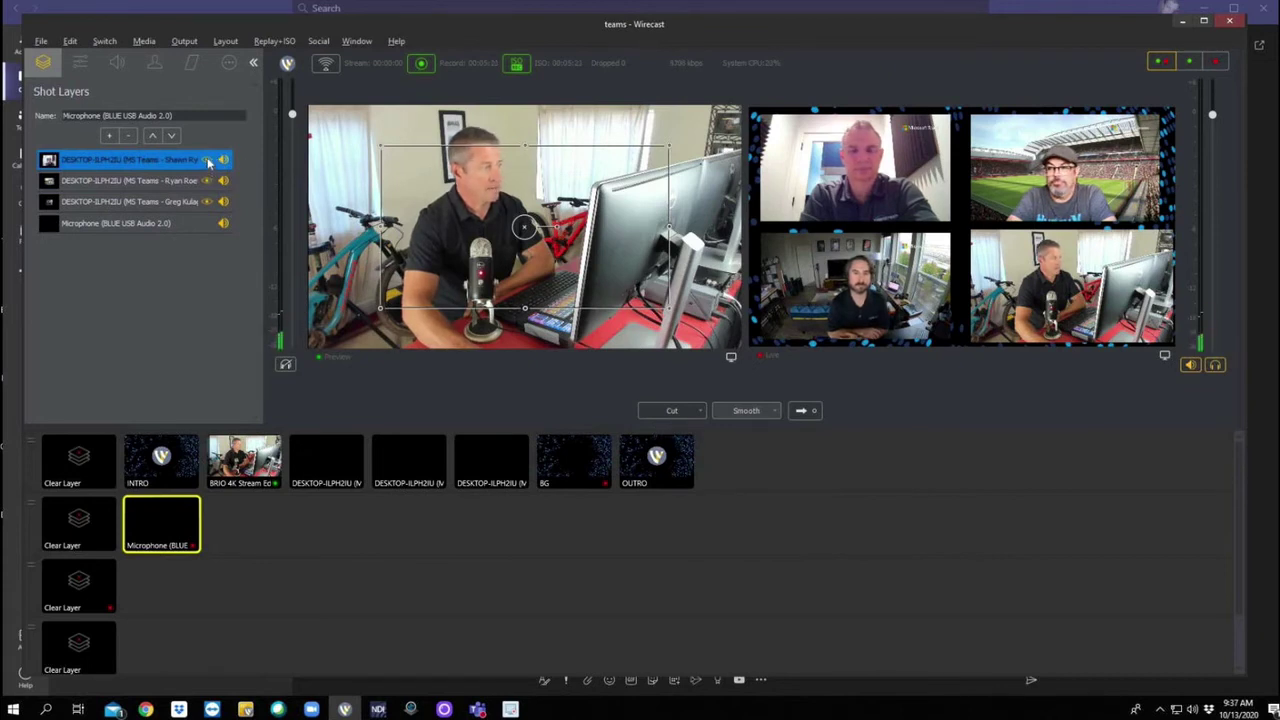
- Hide the video of the three guest layers in the Microphone shot, keeping their audio on
key(Down)
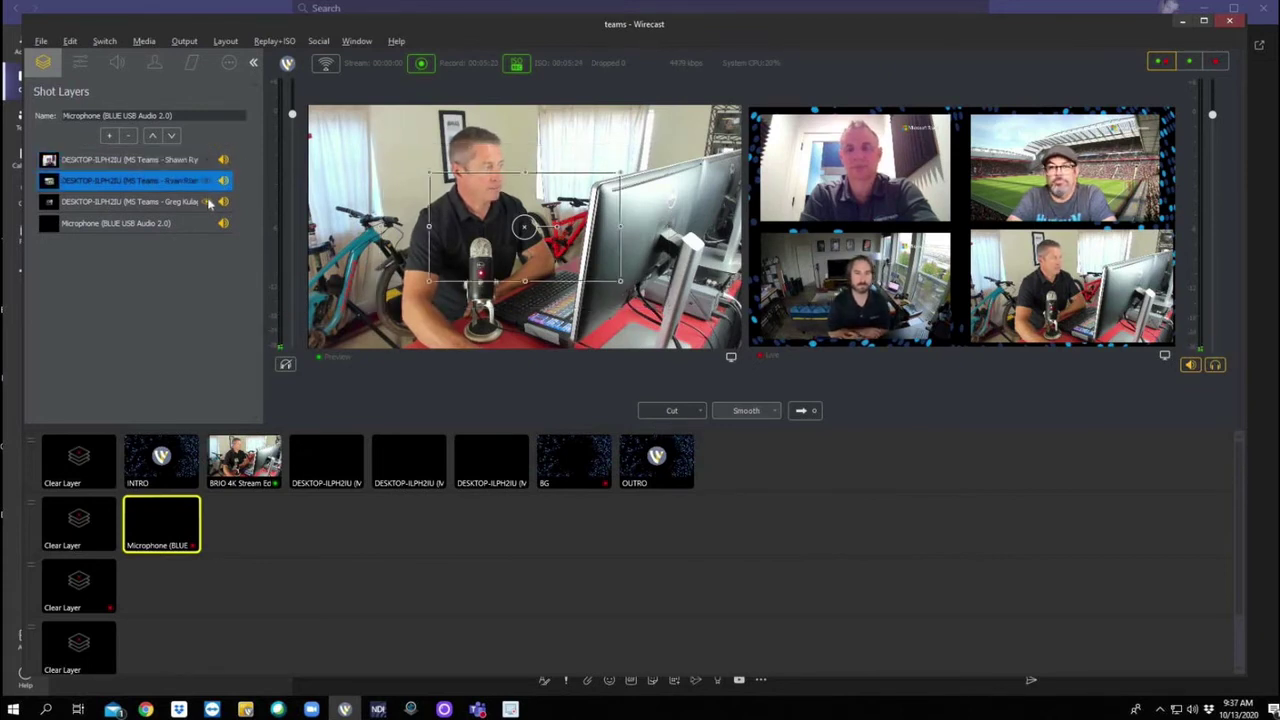
key(Down)
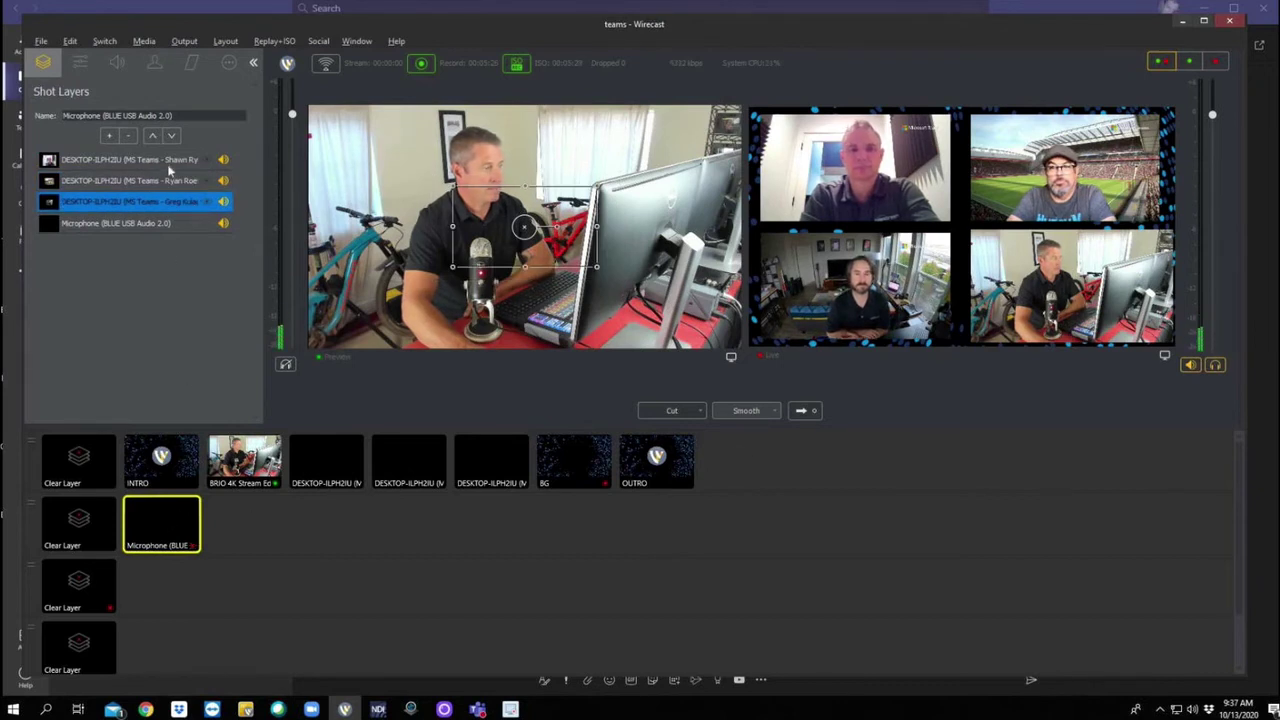
- Preview each of the three individual guest shots and check the audio state of their layers
click(320, 461)
click(431, 467)
click(510, 460)
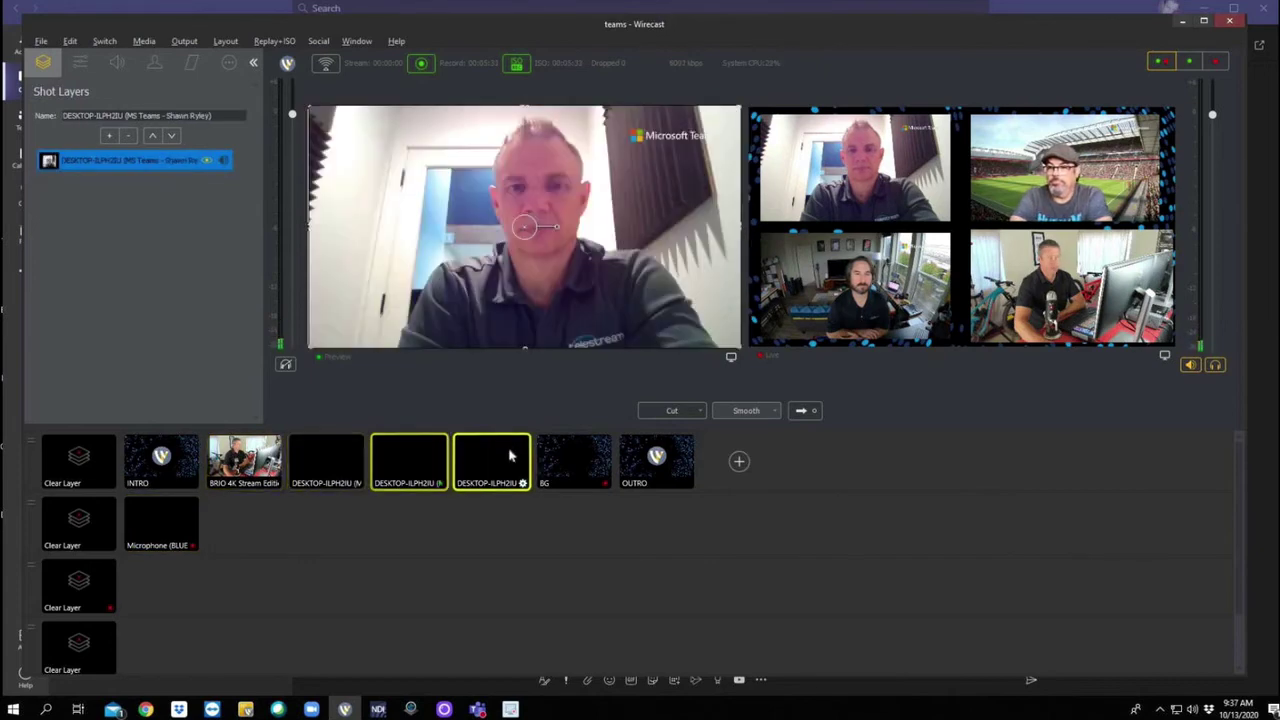